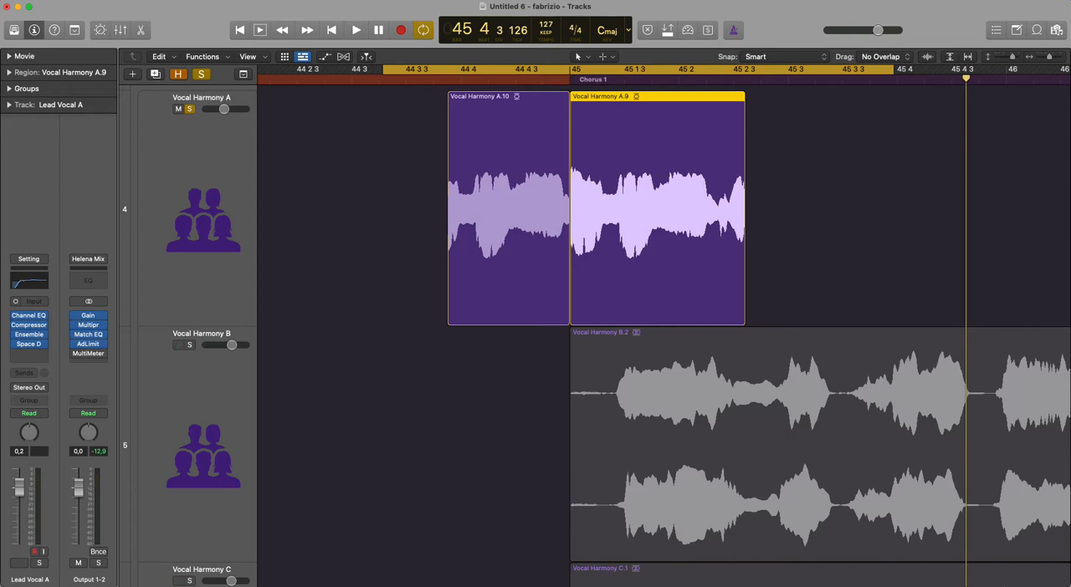
- Clear the region selection and play through the cut between Vocal Harmony A.10 and Vocal Harmony A.9
left_click(789, 283)
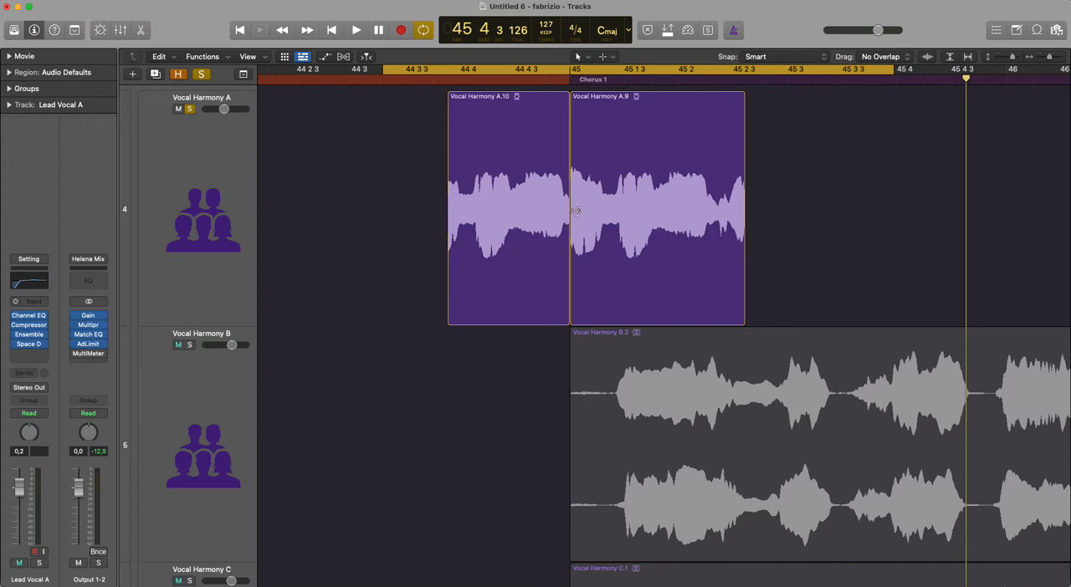
left_click_drag(815, 181, 359, 325)
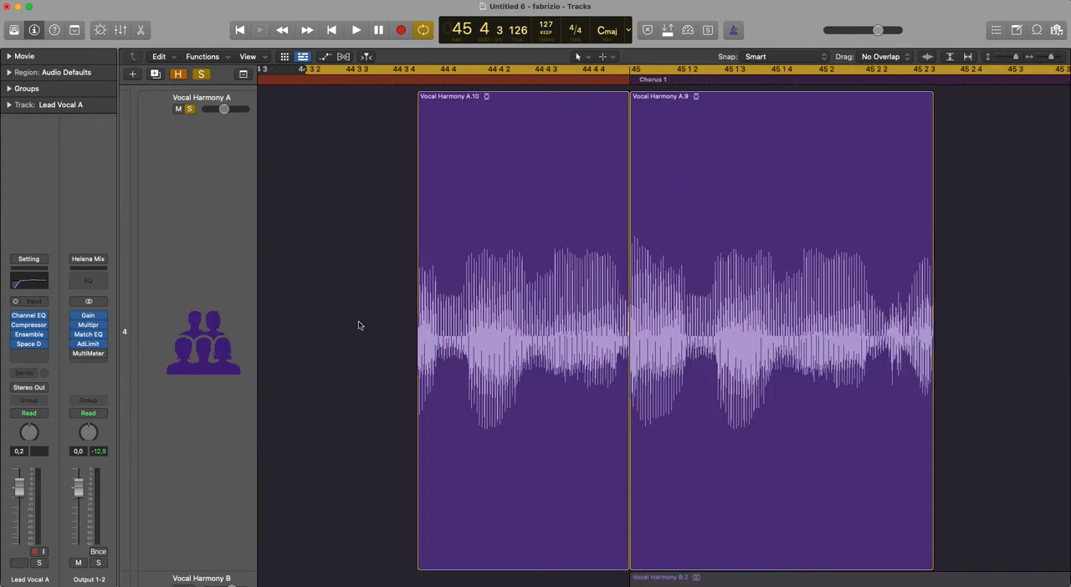
key("space")
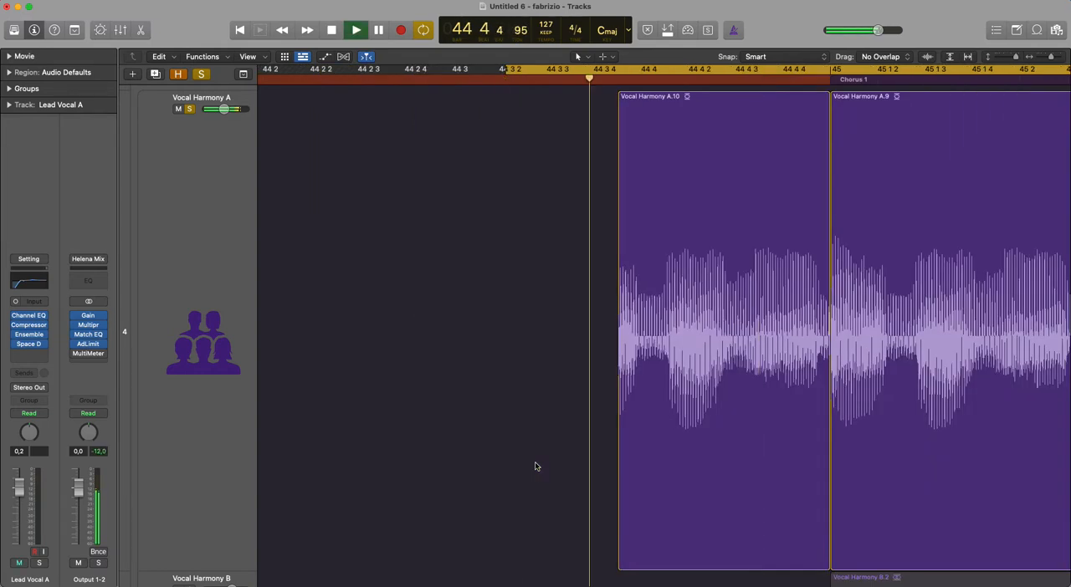
key("space")
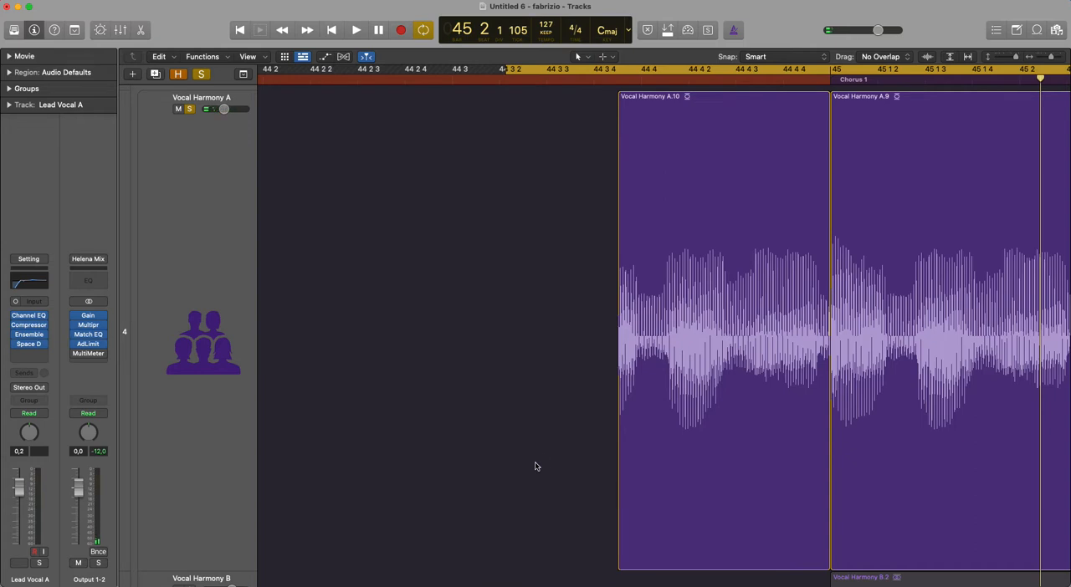
- Examine the waveform up close at the boundary between Vocal Harmony A.10 and Vocal Harmony A.9
left_click_drag(836, 251, 765, 347)
left_click_drag(887, 255, 957, 311)
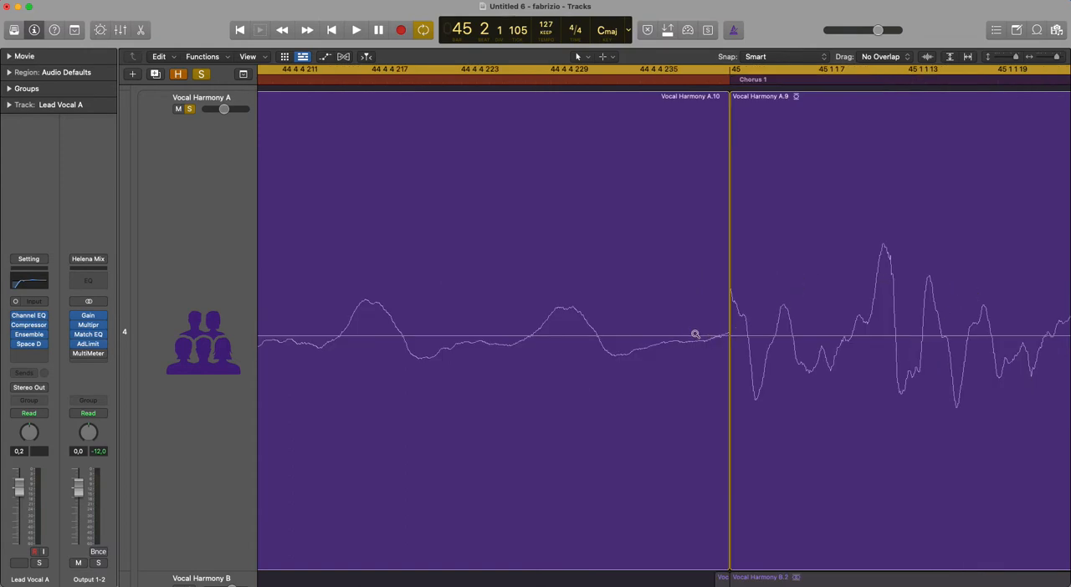
left_click(696, 333)
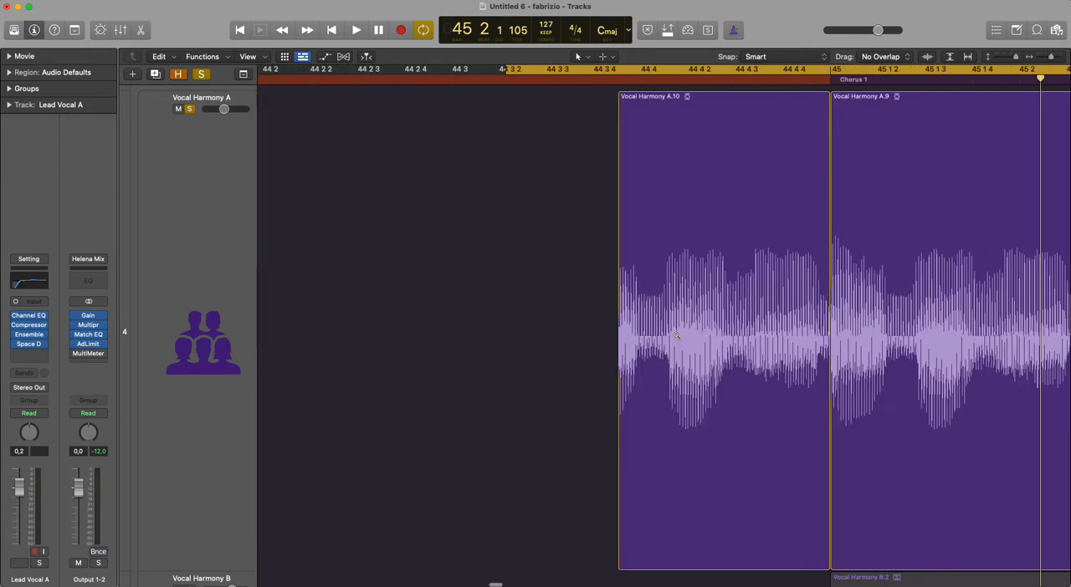
left_click(673, 335)
scroll(672, 334, "right", 5)
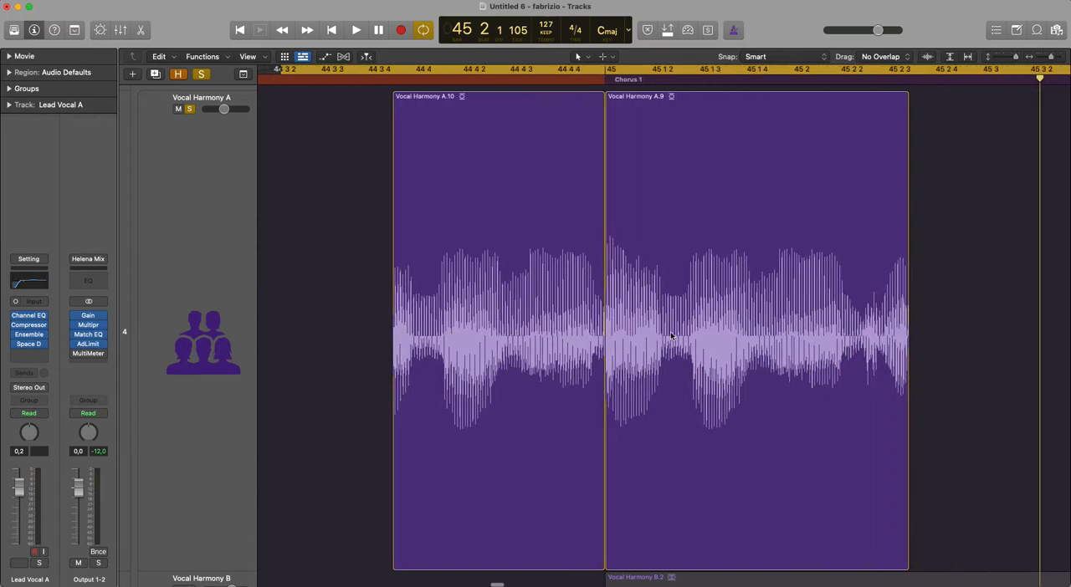
- Duplicate the Vocal Harmony A.9 region directly after itself on the Vocal Harmony A track and play back the sequence
left_click_drag(678, 311, 962, 319)
left_click(670, 80)
key("space")
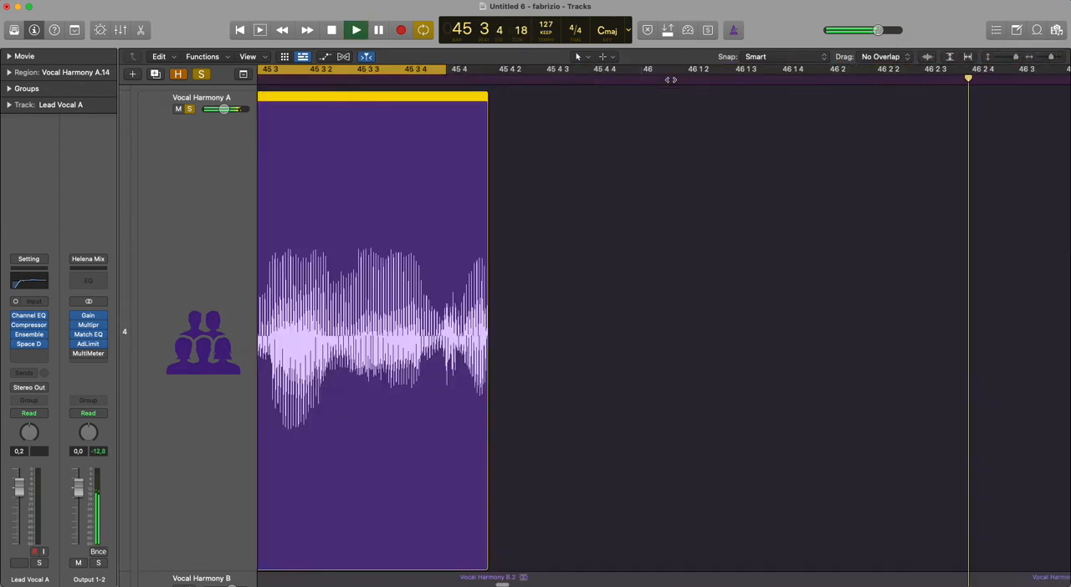
key("space")
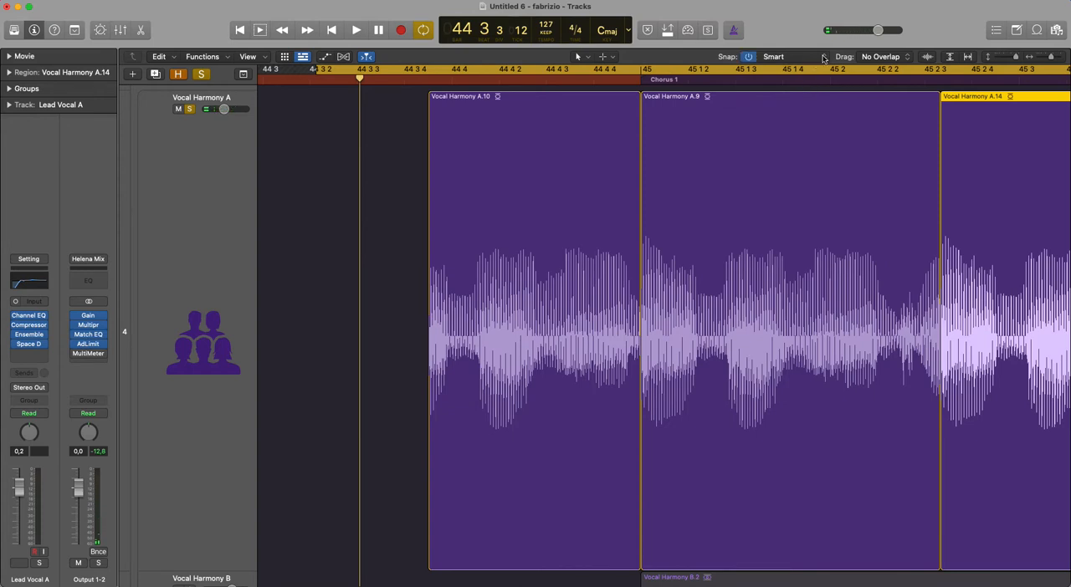
- Enable Snap Edits to Zero Crossings in the snap settings
left_click(824, 56)
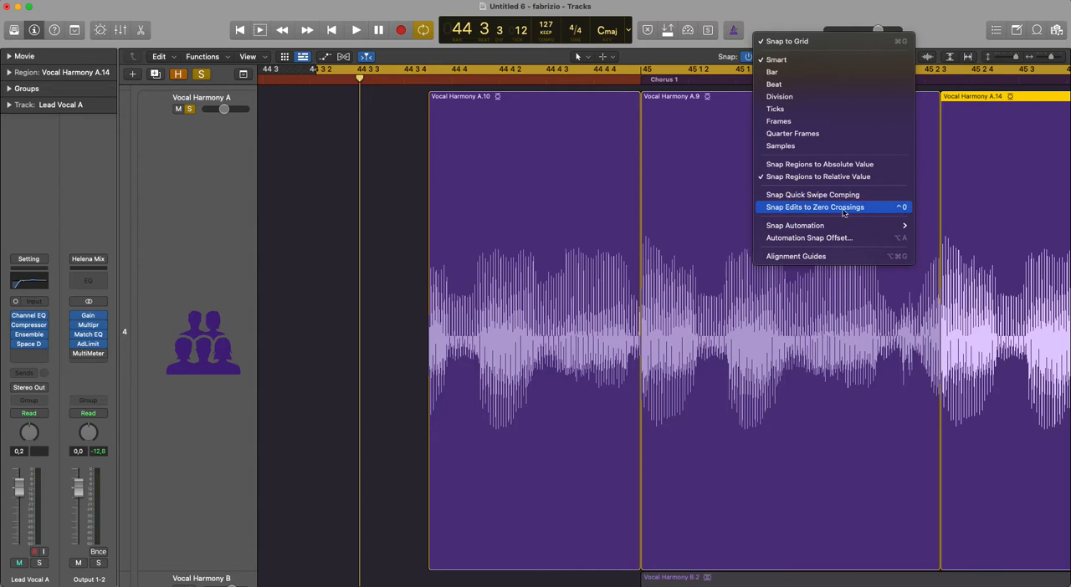
left_click(844, 213)
left_click(809, 58)
left_click(568, 86)
- Set the playhead in the middle of Vocal Harmony A.10 and play across the cut into Vocal Harmony A.9
left_click(538, 81)
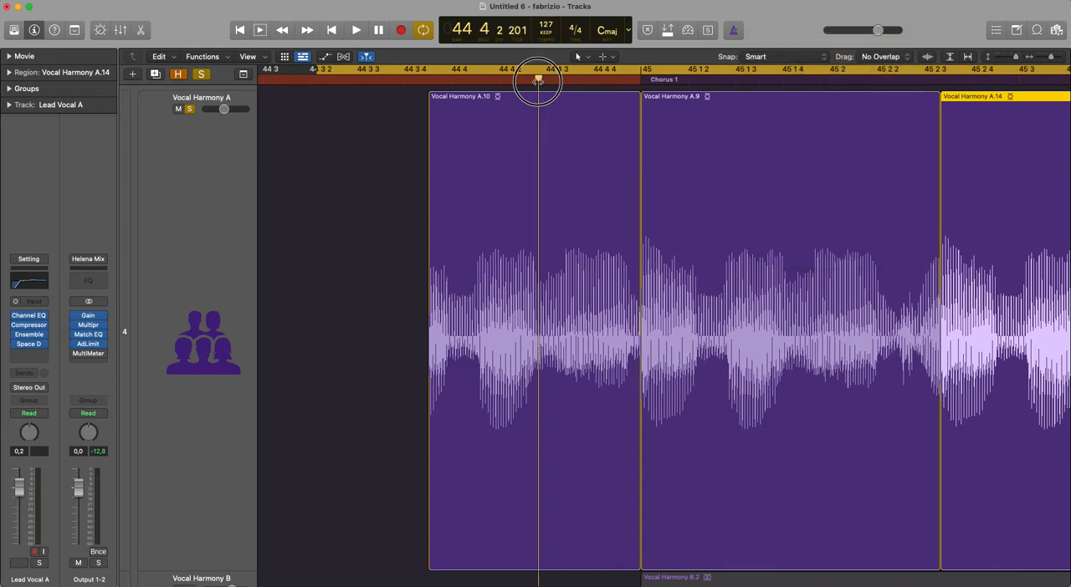
key("space")
key("space")
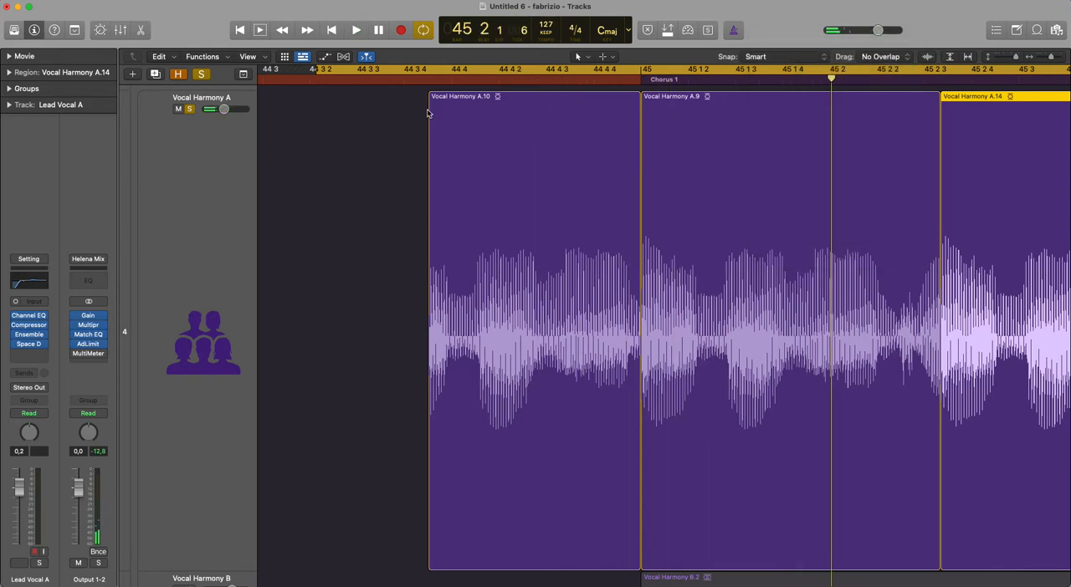
- With the Fade Tool, try a fade-in on Vocal Harmony A.10, a crossfade into A.9 and a fade-out on A.14
scroll(566, 266, "left", 1)
left_click(572, 260, "ctrl+alt")
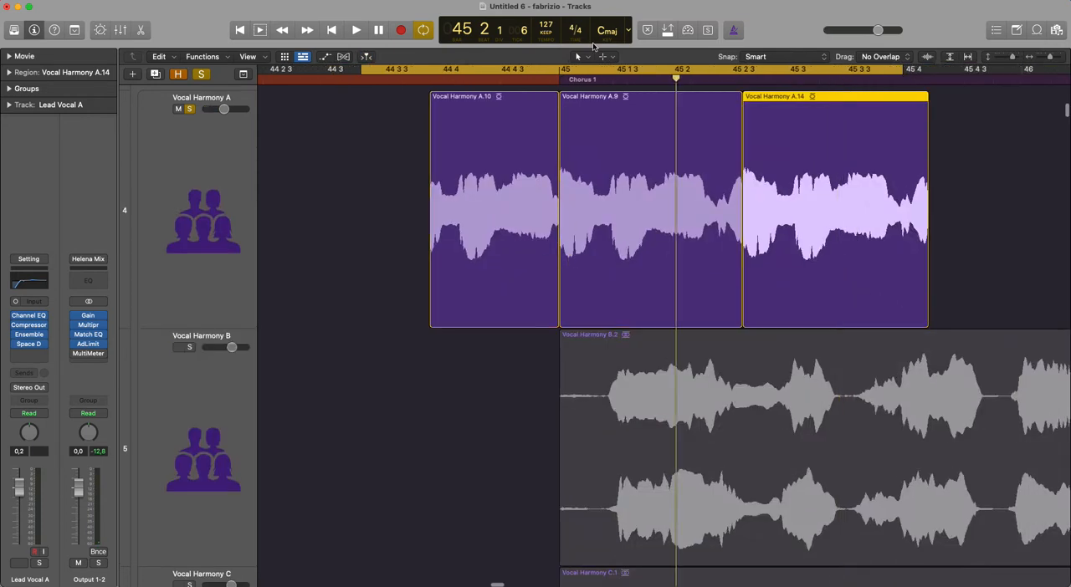
left_click(576, 58)
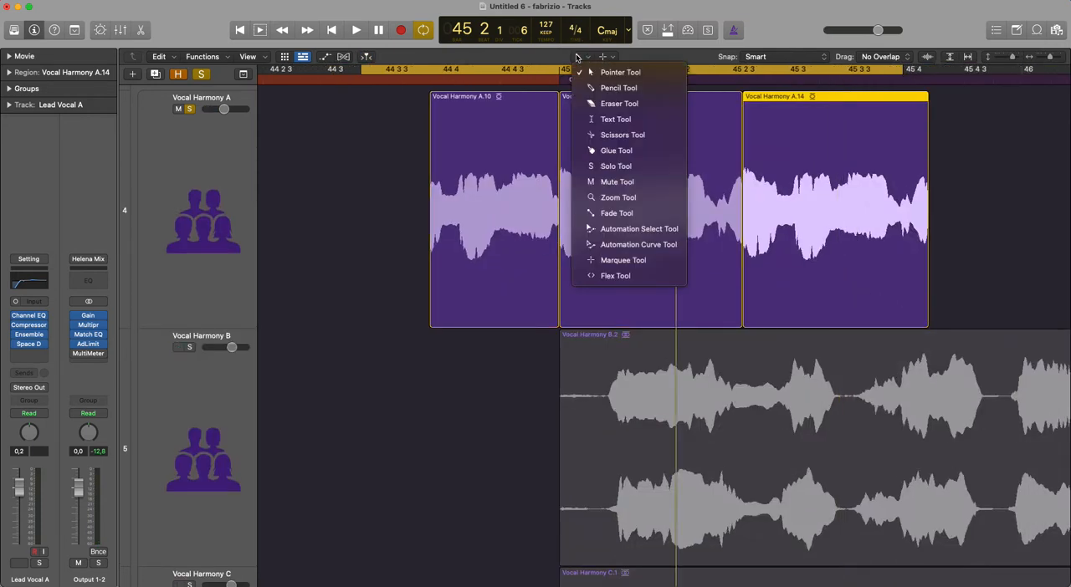
left_click(632, 213)
left_click_drag(448, 175, 420, 177)
left_click_drag(543, 184, 575, 184)
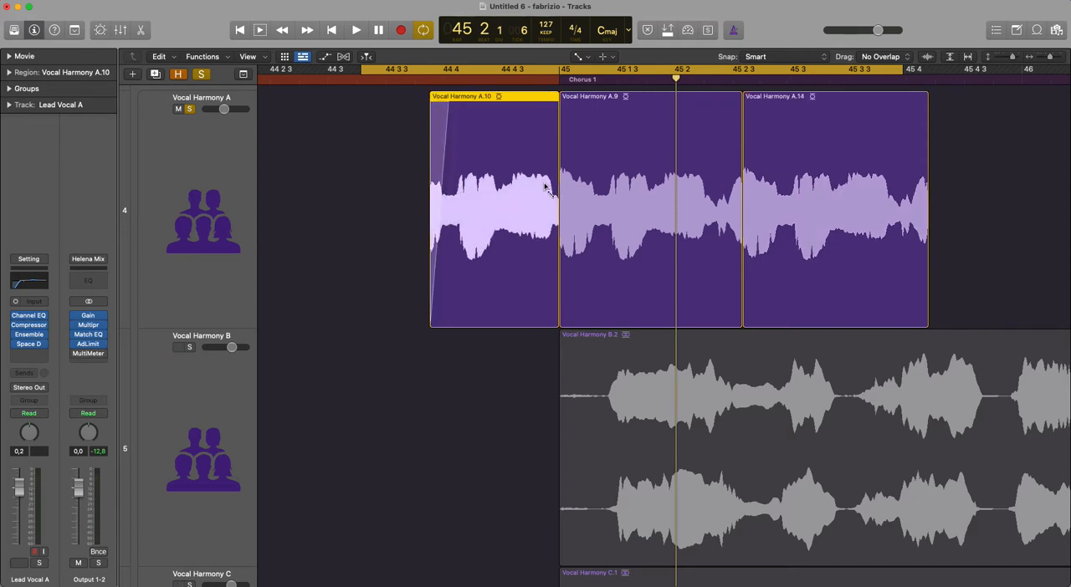
left_click_drag(887, 193, 909, 177)
- Undo the three fades made with the Fade Tool
key("super+z")
key("super+z")
key("super+z")
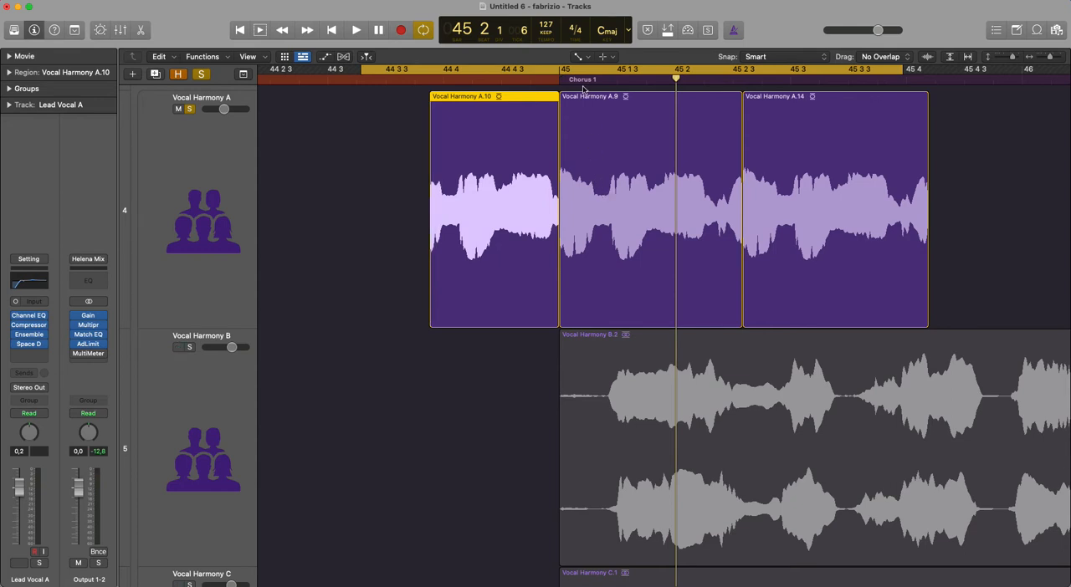
- Switch back to the Pointer Tool and create a fade-in at the start of Vocal Harmony A.10
left_click(579, 56)
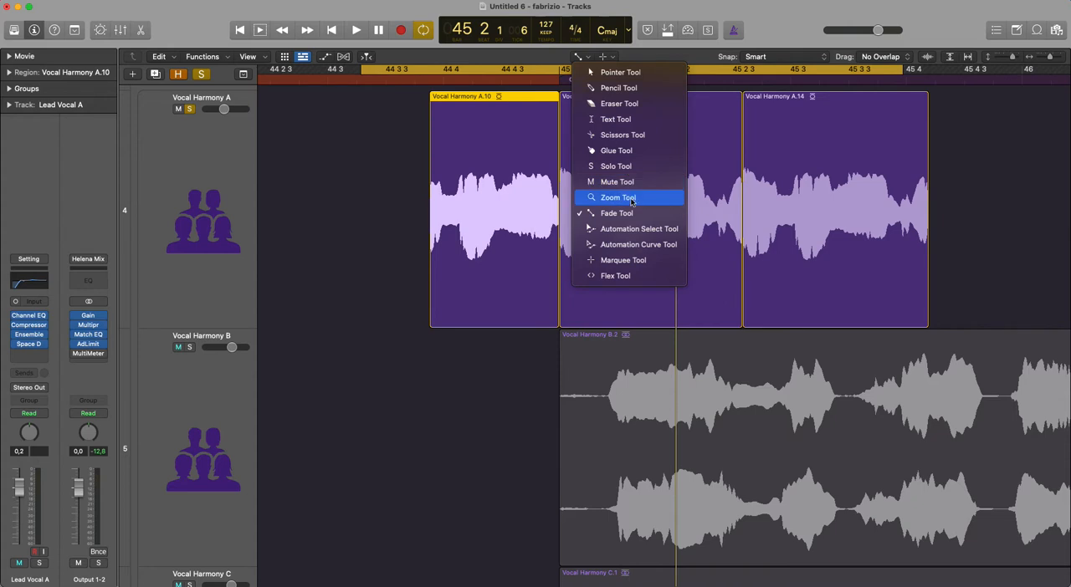
left_click(642, 73)
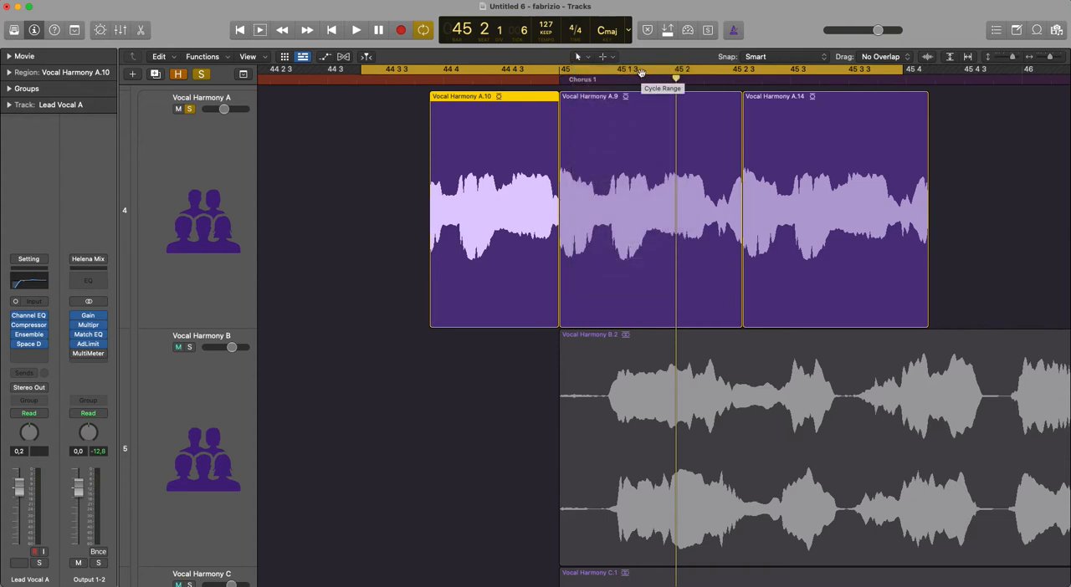
left_click_drag(465, 181, 401, 192)
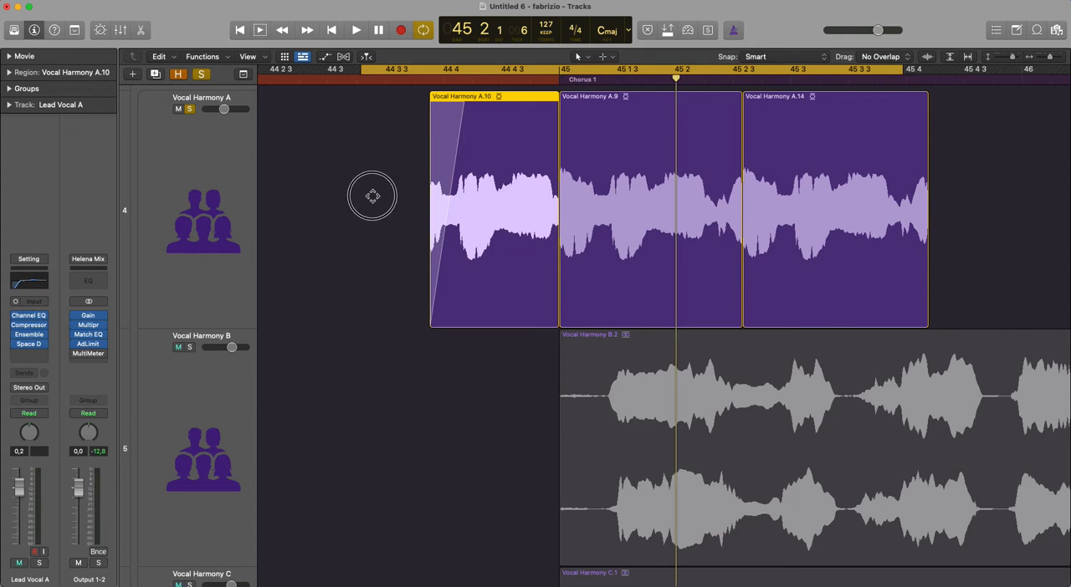
- Try crossfades at both boundaries of Vocal Harmony A.9 and a fade-out at the end of Vocal Harmony A.14
scroll(374, 196, "left", 10)
scroll(454, 167, "down", 10)
key("super+a")
key("z")
left_click(516, 175)
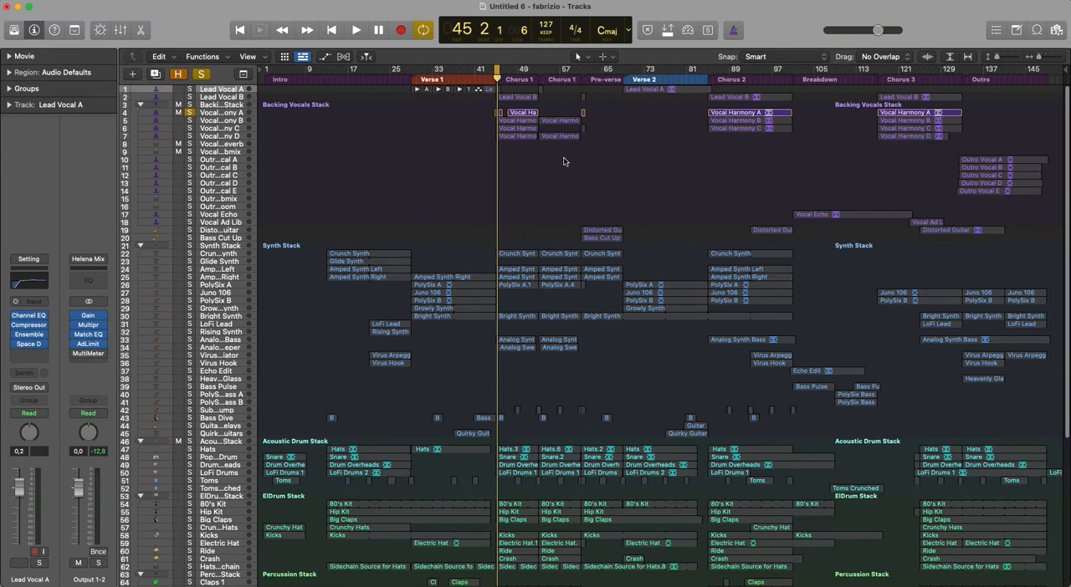
left_click_drag(612, 110, 414, 173)
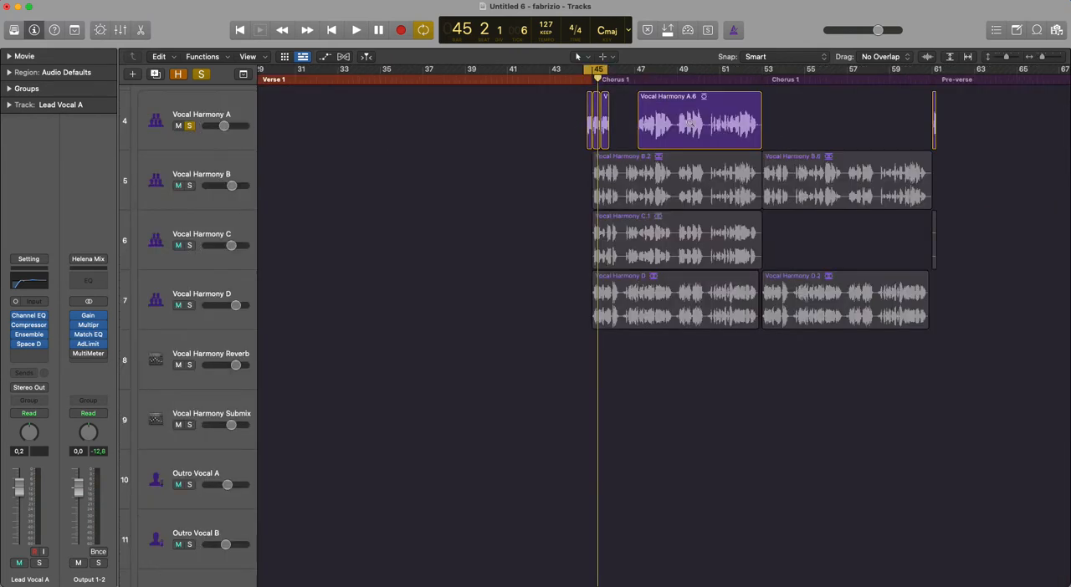
left_click_drag(643, 111, 616, 108)
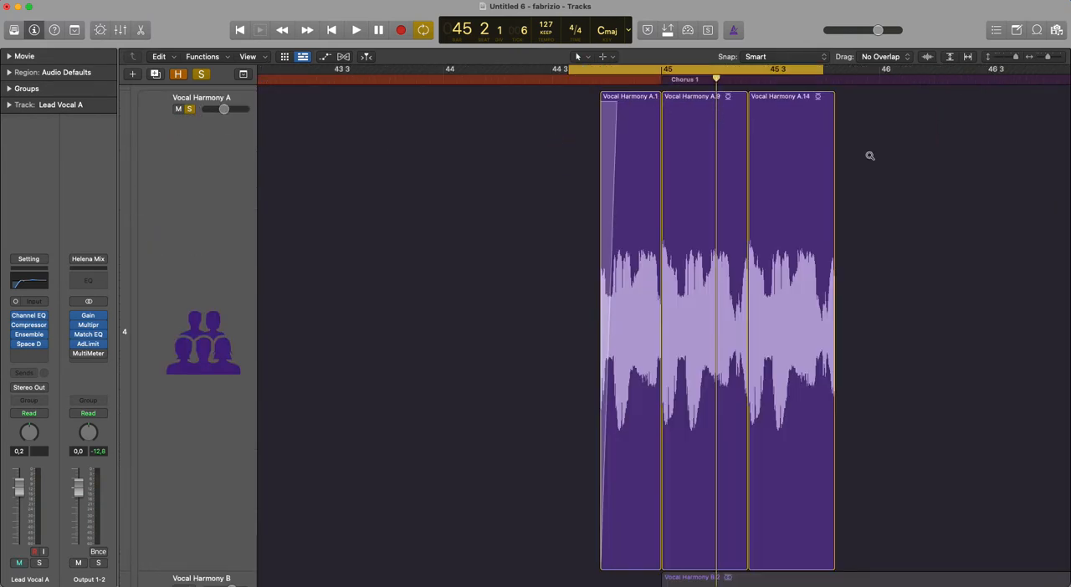
left_click(633, 243)
left_click(746, 241)
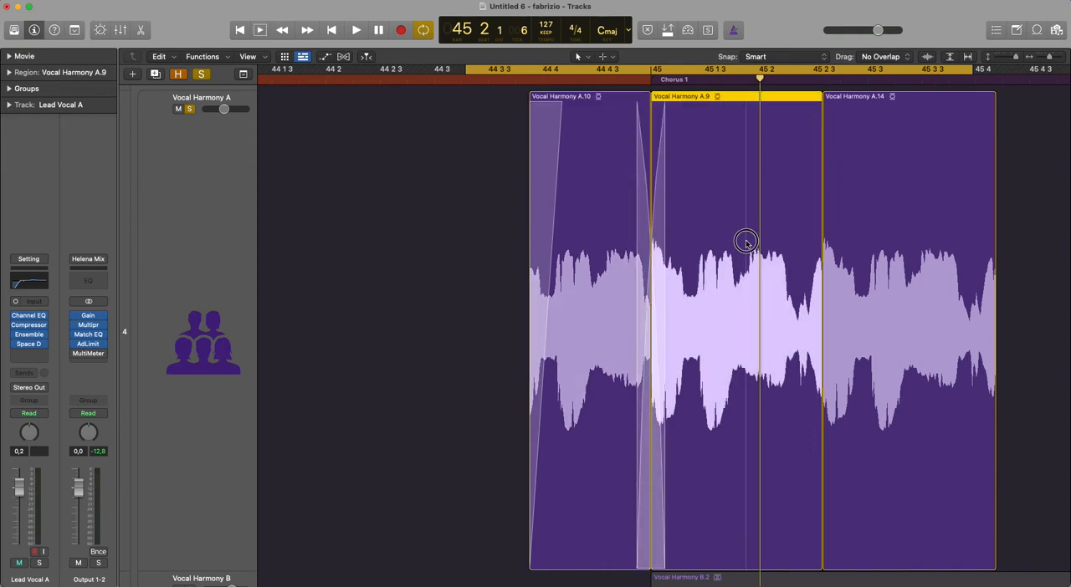
left_click_drag(855, 251, 856, 251)
left_click_drag(963, 277, 990, 280)
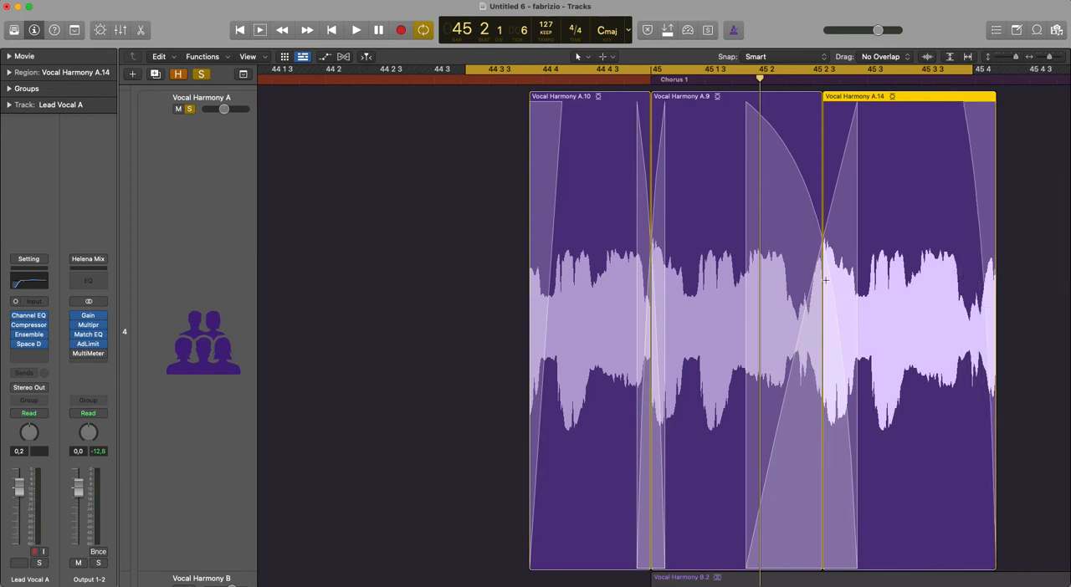
- Undo the two crossfades around Vocal Harmony A.9 and the fade-out on A.14
key("super+z")
key("super+z")
key("super+z")
key("super+z")
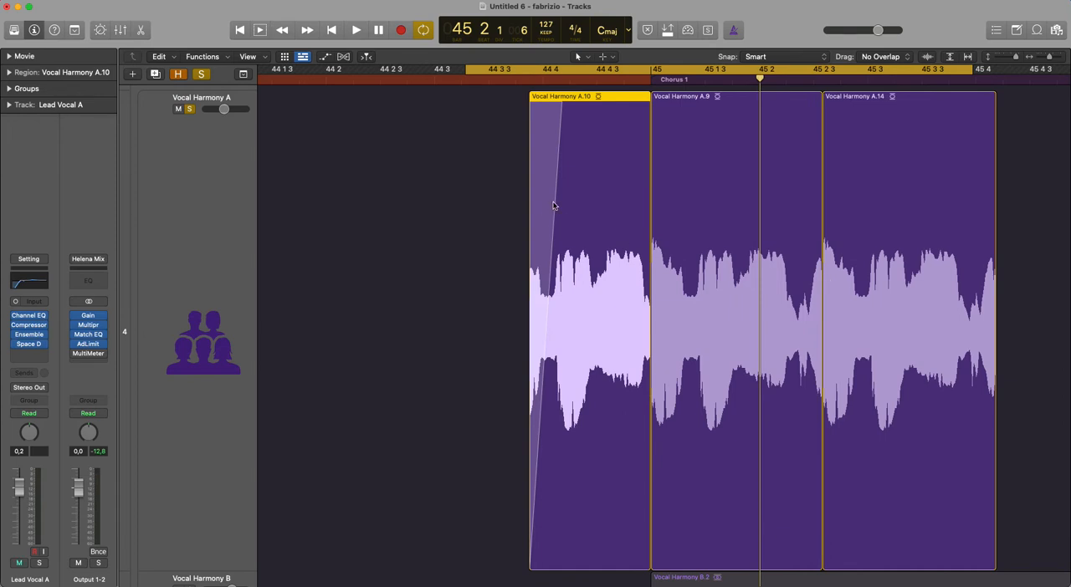
key("fn")
key("fn")
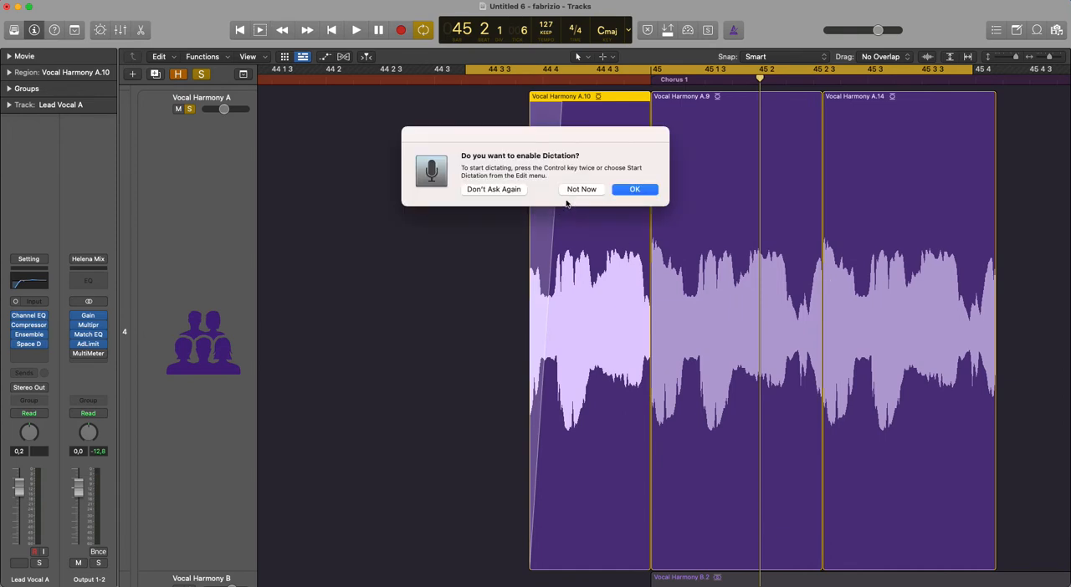
left_click(585, 192)
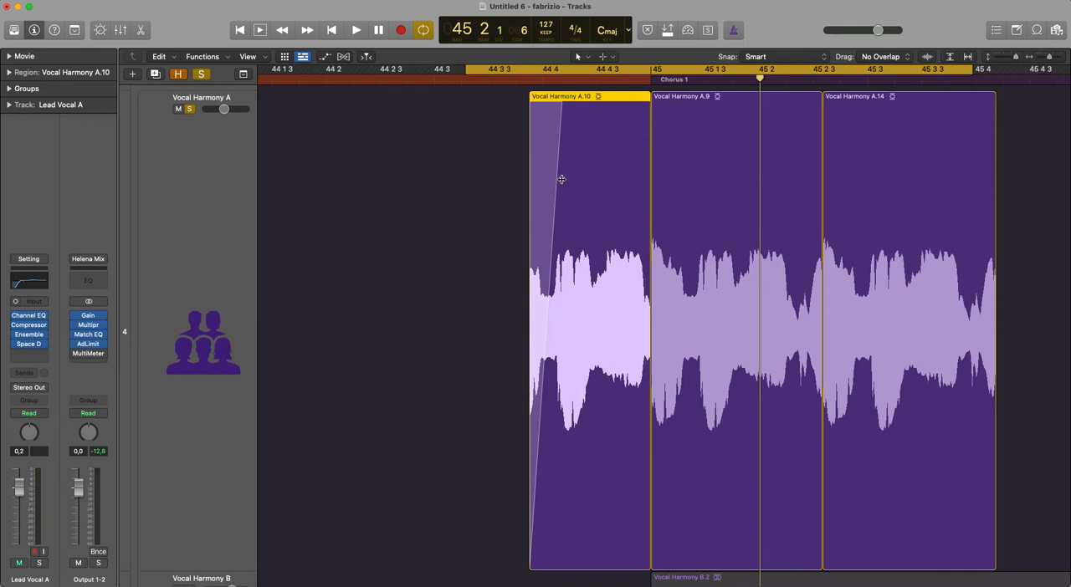
- Lengthen the fade-in on Vocal Harmony A.10 and bend it into a curve
mouse_move(559, 179)
left_mouse_down()
mouse_move(583, 180)
mouse_move(571, 179)
left_mouse_up()
mouse_move(564, 253)
left_mouse_down()
mouse_move(578, 263)
mouse_move(540, 263)
mouse_move(549, 266)
left_mouse_up()
- Create short crossfades at both boundaries of Vocal Harmony A.9 and a fade-out at the end of Vocal Harmony A.14
left_click_drag(648, 261, 661, 256)
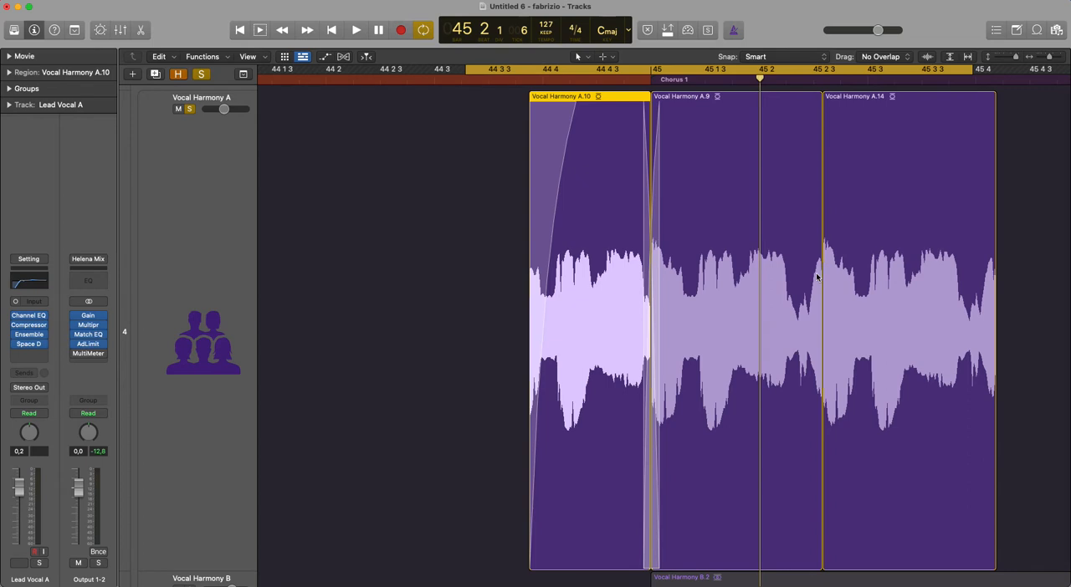
mouse_move(817, 277)
left_mouse_down()
mouse_move(842, 277)
mouse_move(823, 277)
left_mouse_up()
left_click_drag(993, 289, 1009, 293)
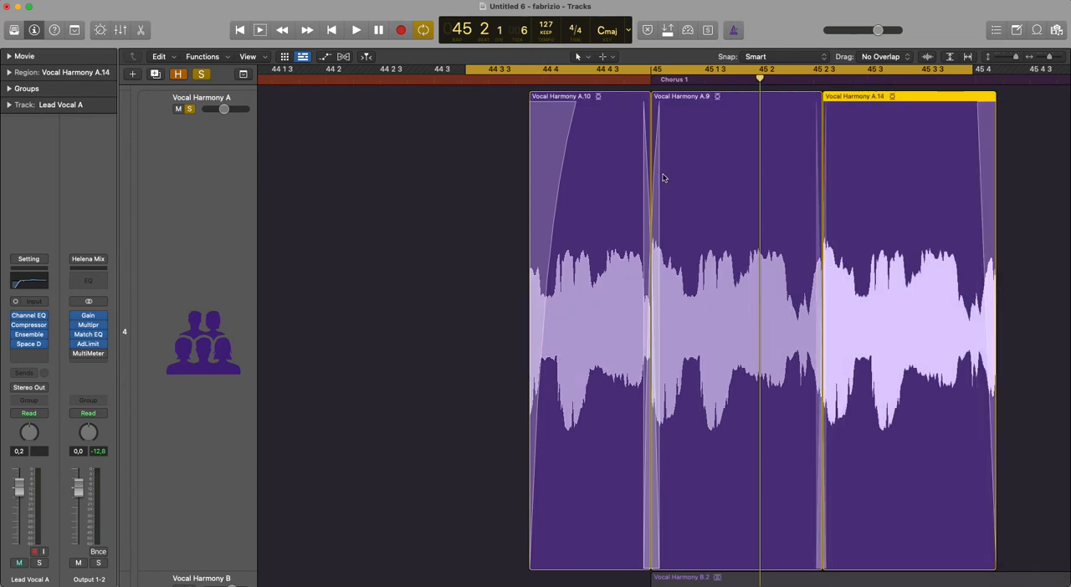
- Remove the fade-in on Vocal Harmony A.10, its crossfade with A.9 and the fade-out on A.14
scroll(543, 172, "right", 2)
right_click(532, 173)
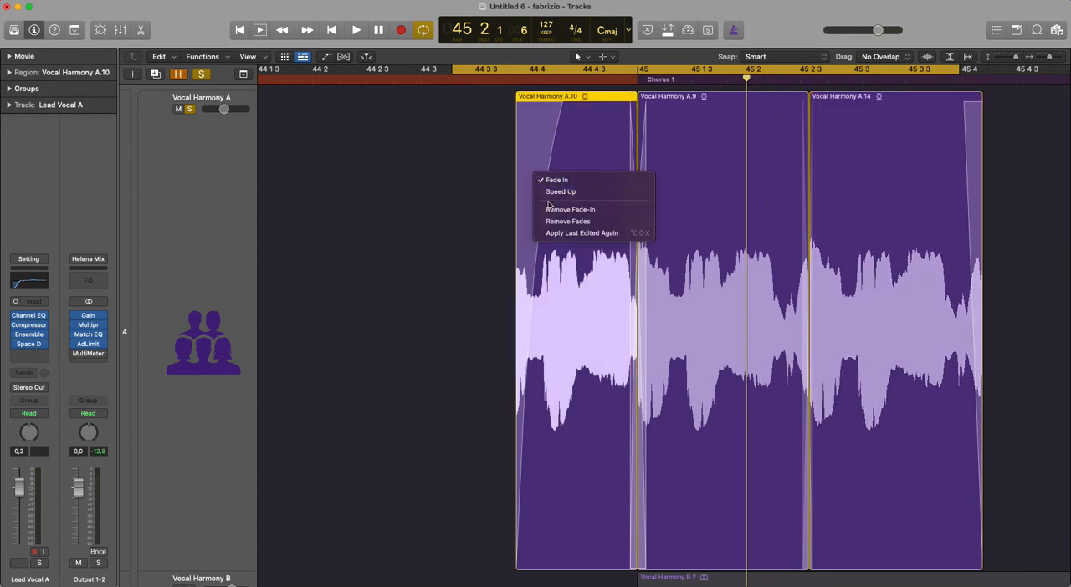
left_click(554, 210)
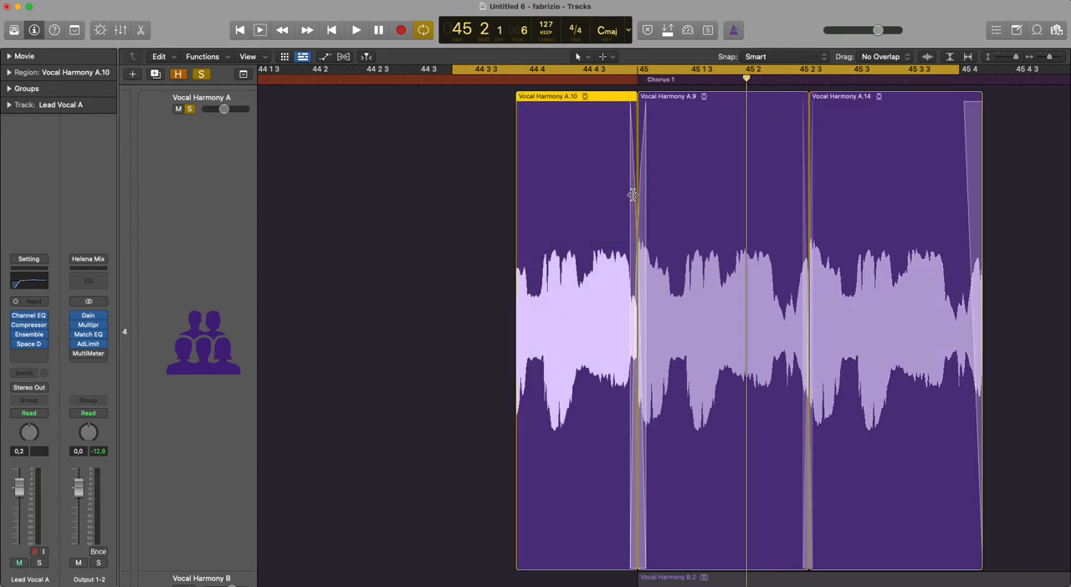
right_click(633, 195)
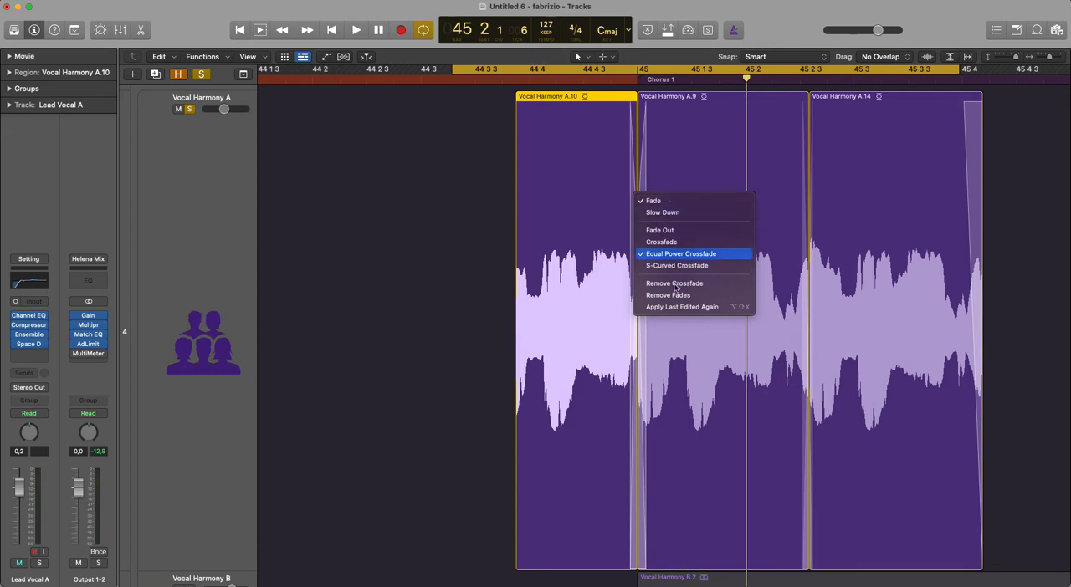
left_click(675, 285)
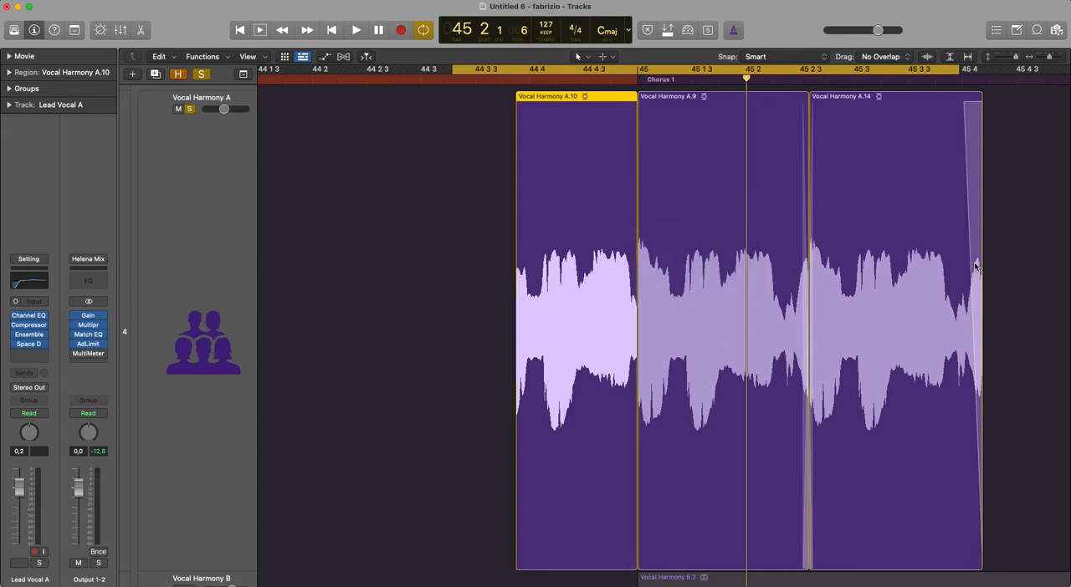
right_click(974, 266)
left_click(907, 358)
- Create a crossfade between Vocal Harmony A.10 and Vocal Harmony A.9 and play back the transition
left_click(620, 247)
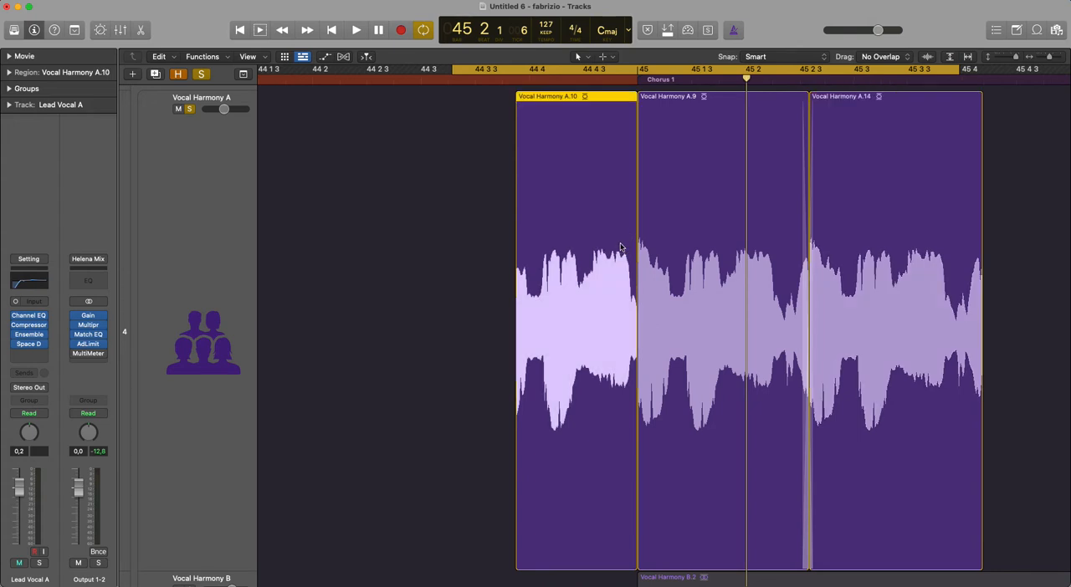
left_click_drag(623, 246, 654, 247)
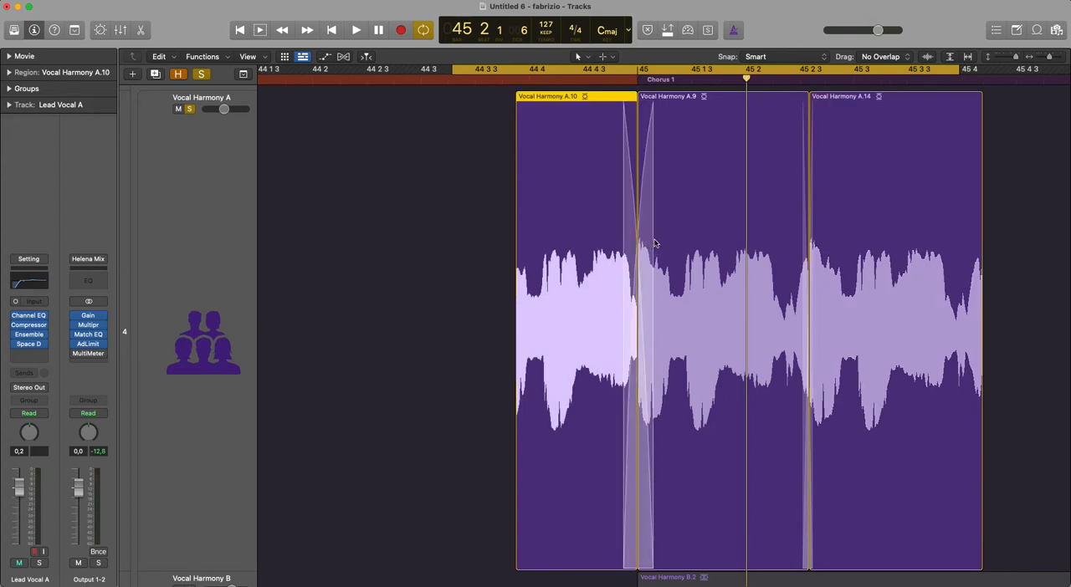
key("space")
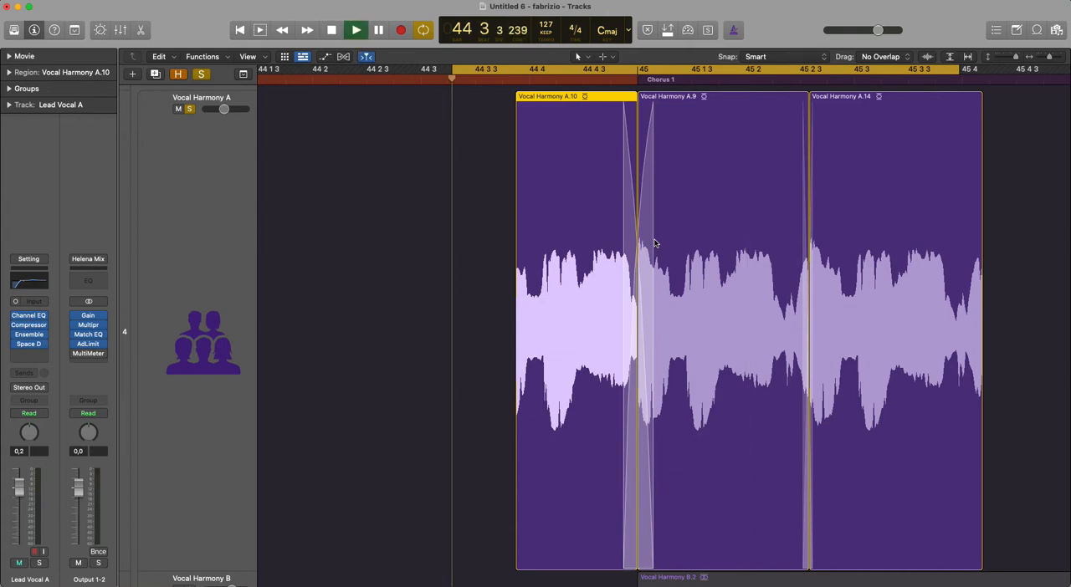
key("space")
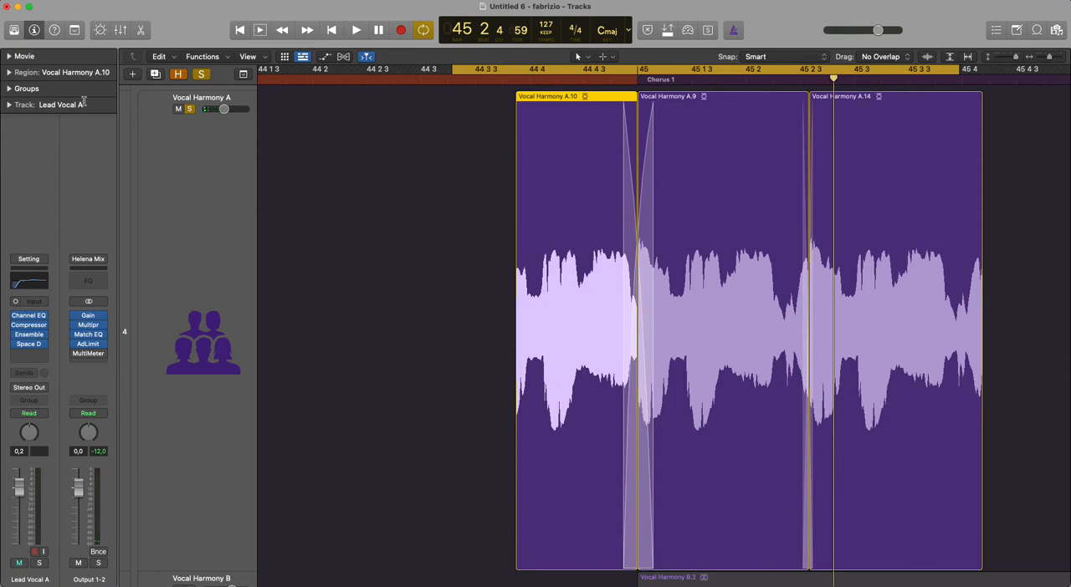
- Show the additional region parameters and set the fade-out length of Vocal Harmony A.10 to 20
left_click(9, 71)
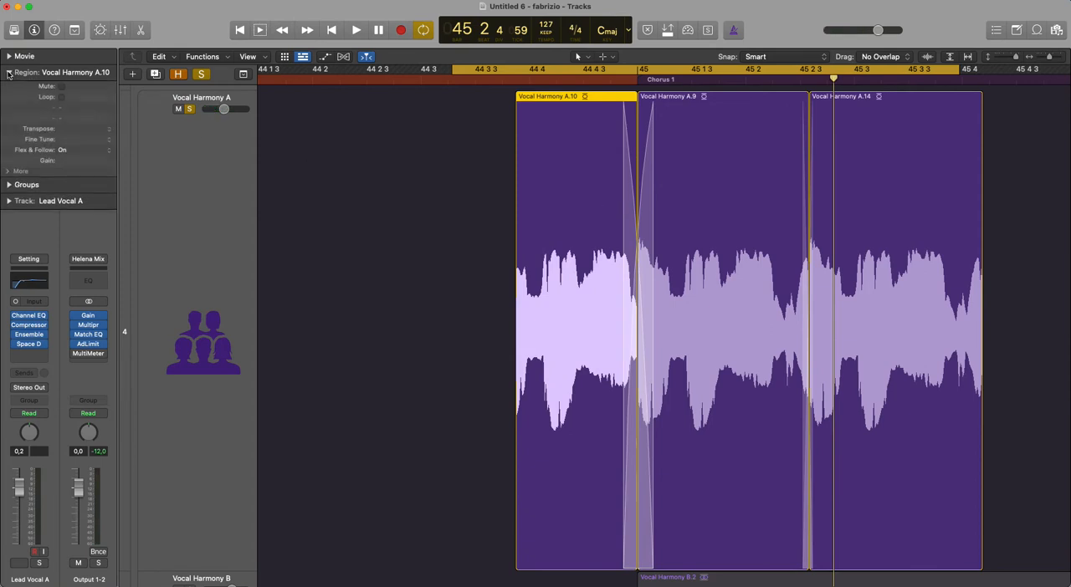
left_click(9, 171)
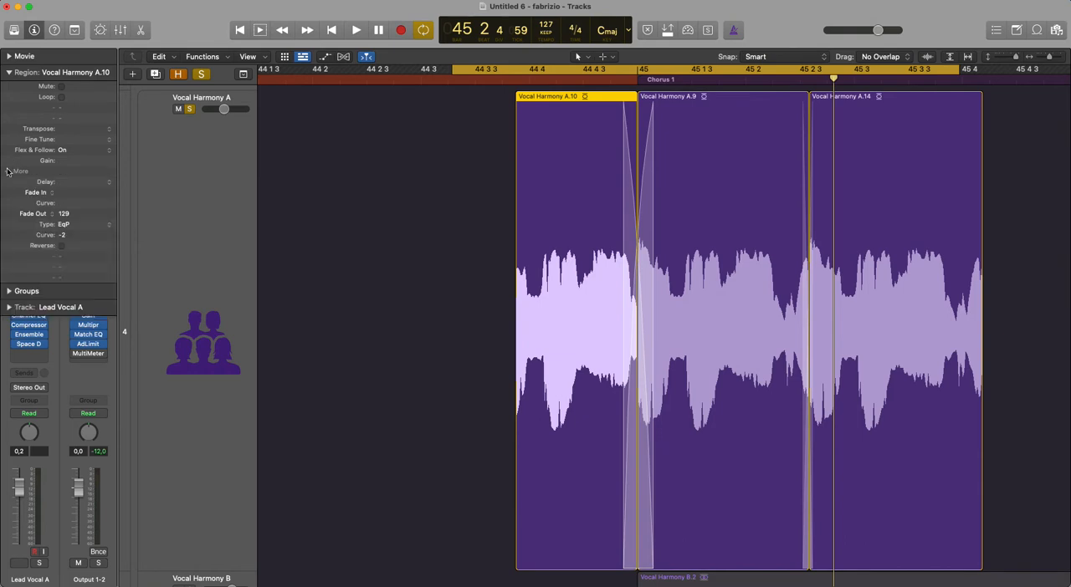
double_click(70, 214)
type("20")
key("Return")
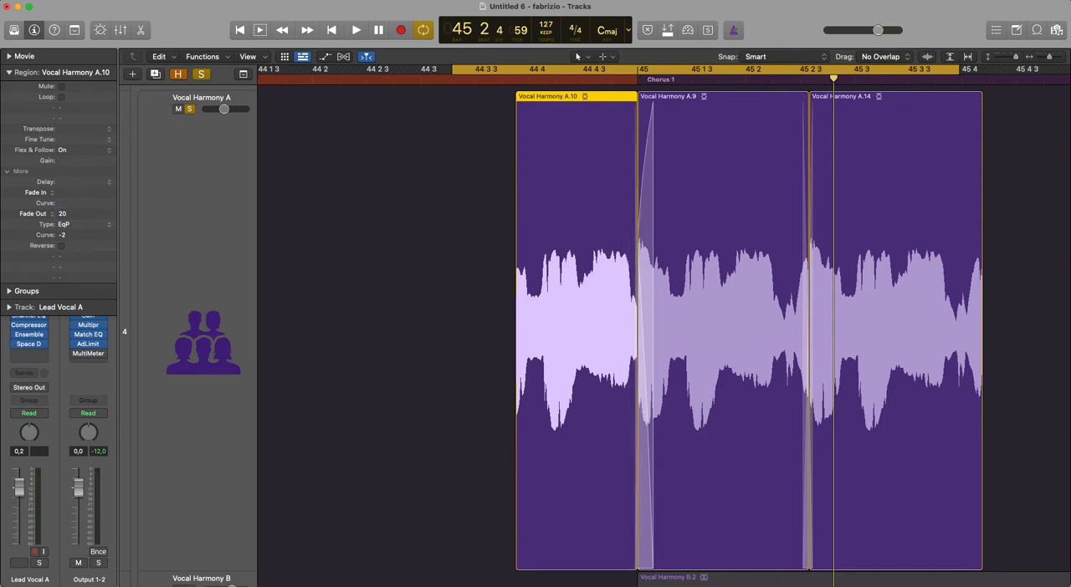
- Clear the curve value of the fade-out on Vocal Harmony A.10
double_click(67, 235)
key("Return")
left_click(765, 303)
left_click(606, 298)
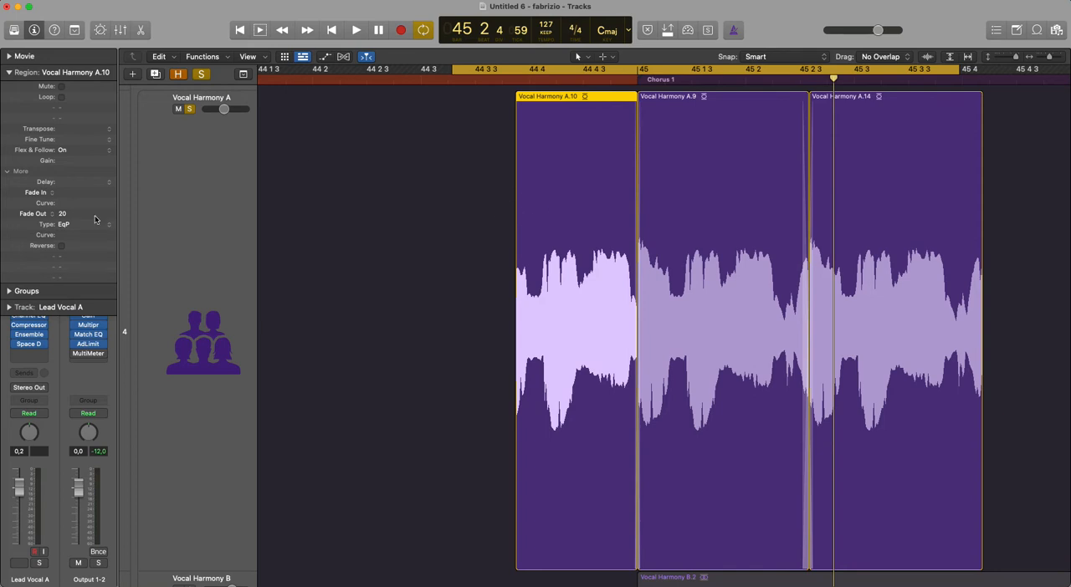
- Set the fade-in of Vocal Harmony A.10 to 20 and the fade-out of Vocal Harmony A.14 to 20
left_click_drag(80, 198, 76, 138)
left_click(926, 229)
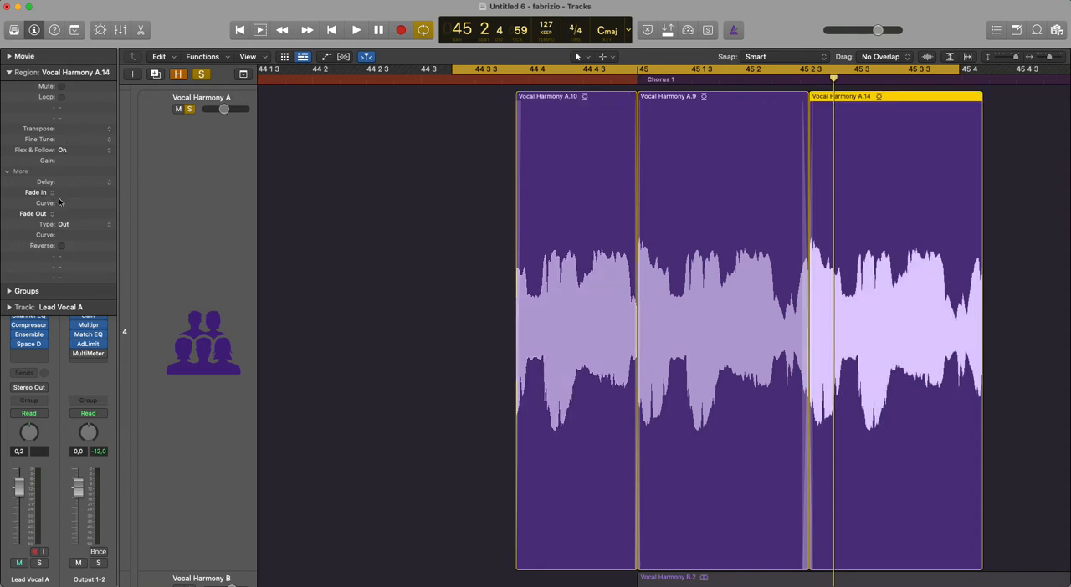
left_click_drag(63, 215, 64, 174)
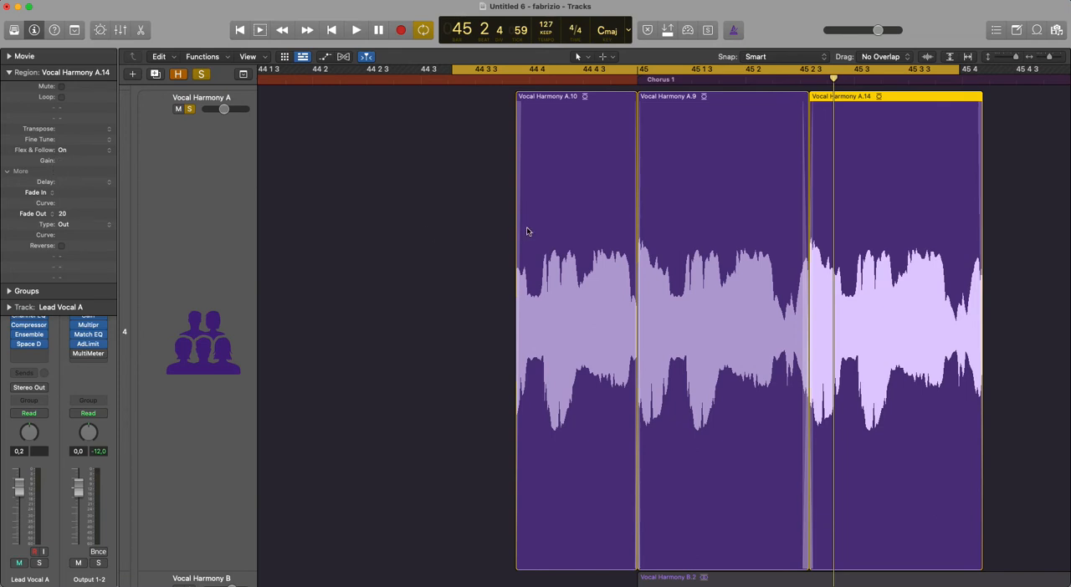
left_click(584, 226)
left_click(721, 237)
left_click(569, 244)
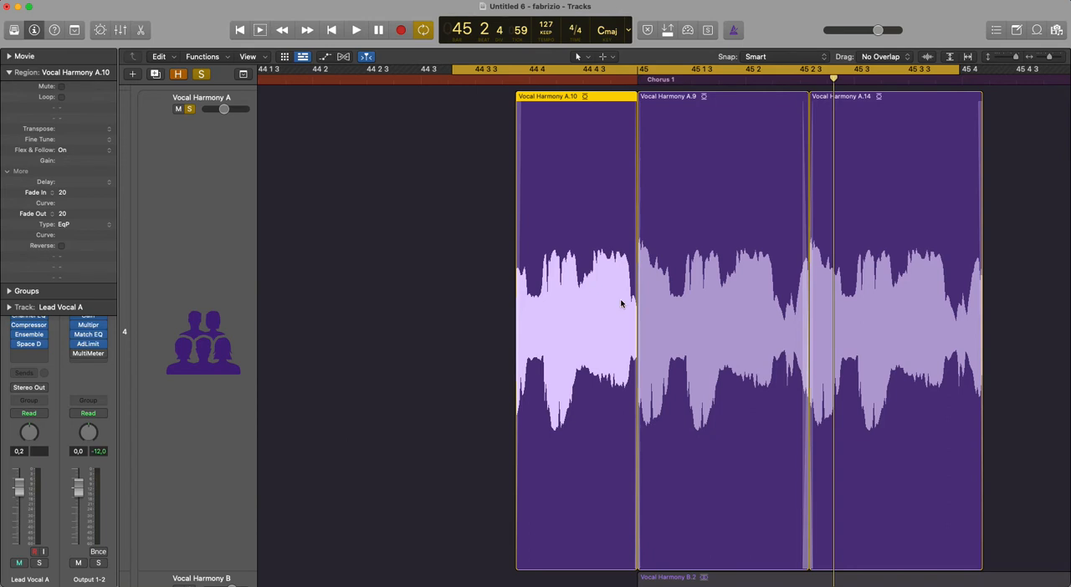
- Fit the whole arrangement in view and turn off solo on the Vocal Harmony A track
left_click_drag(659, 294, 601, 334)
left_click_drag(850, 288, 693, 337)
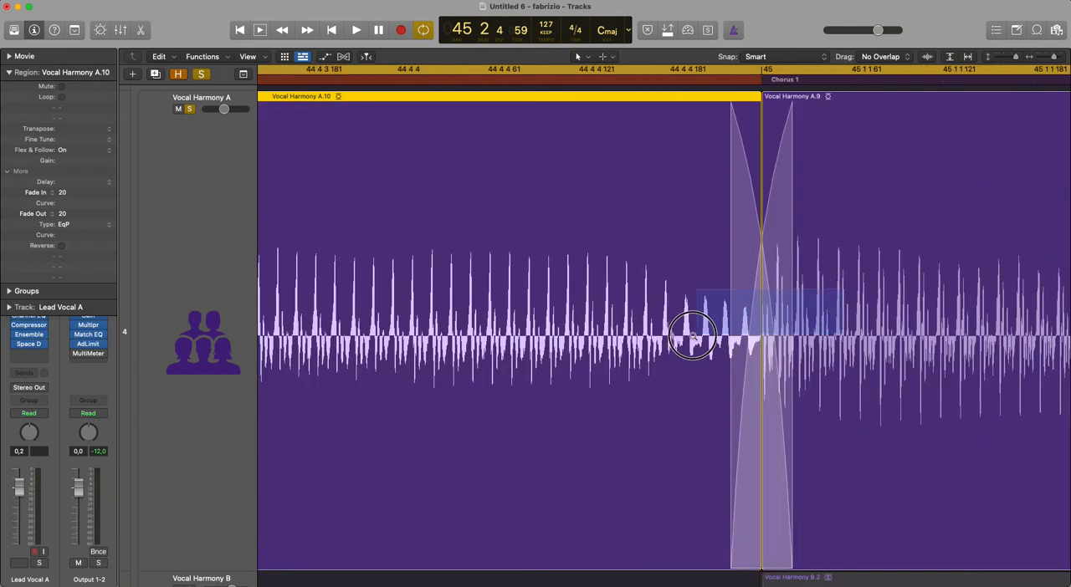
key("super+a")
key("z")
left_click(519, 201)
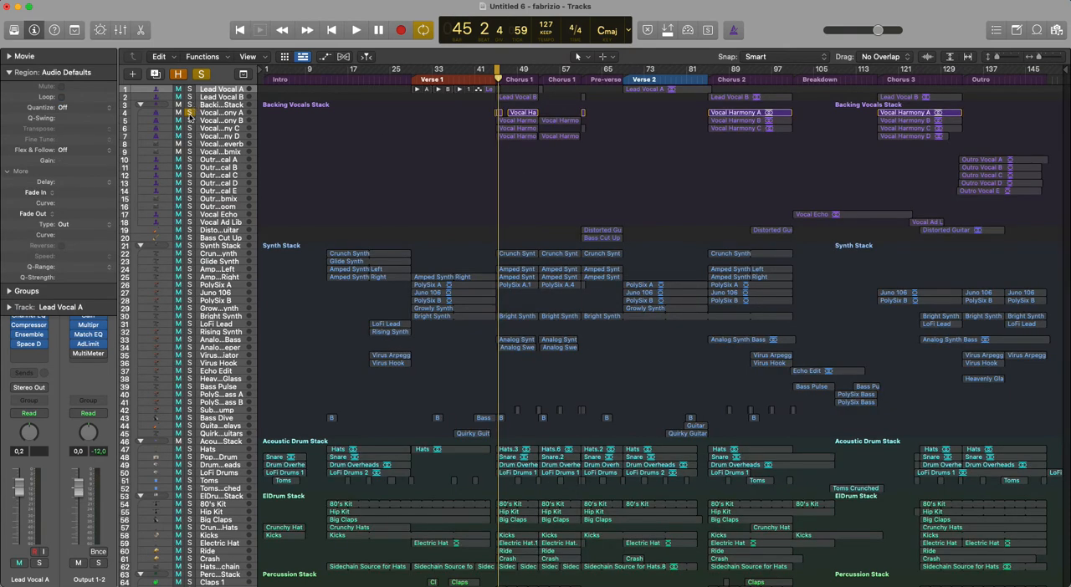
left_click(189, 112)
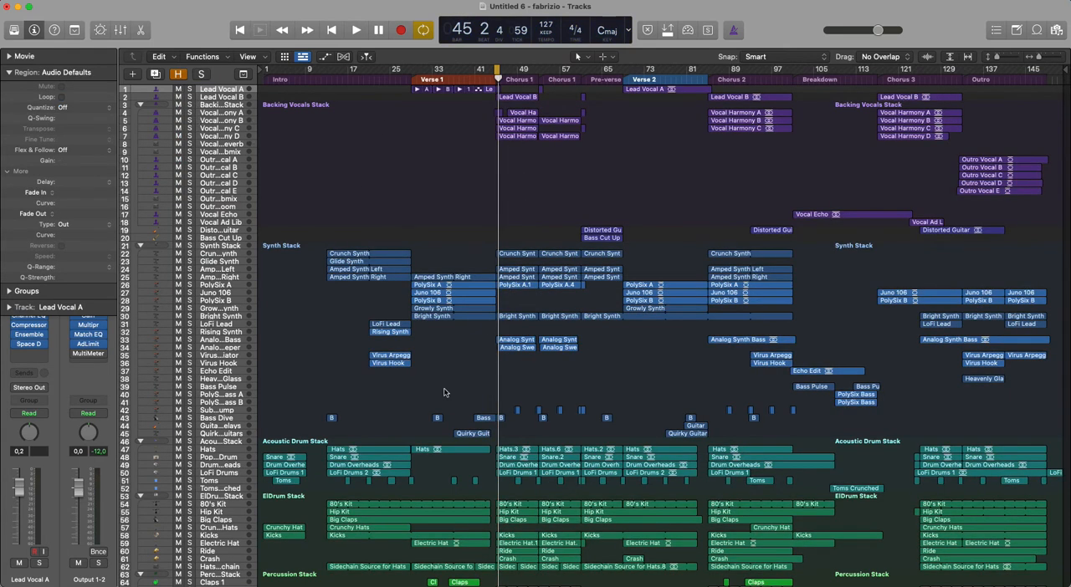
- Create a fade-out of about 12584 on the last Juno 106 region in the Outro
left_click_drag(389, 364, 297, 487)
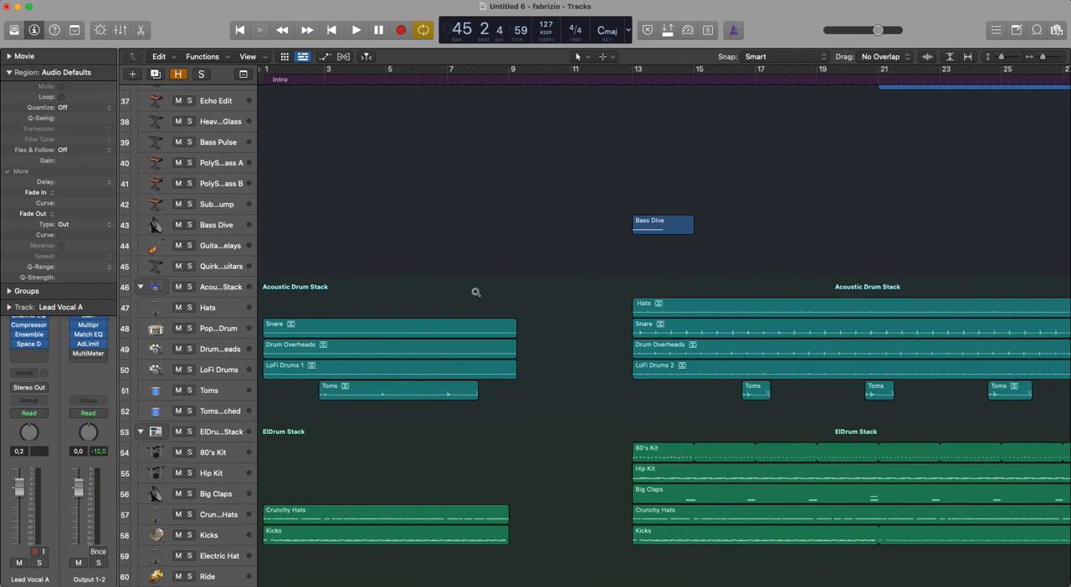
scroll(380, 268, "up", 15)
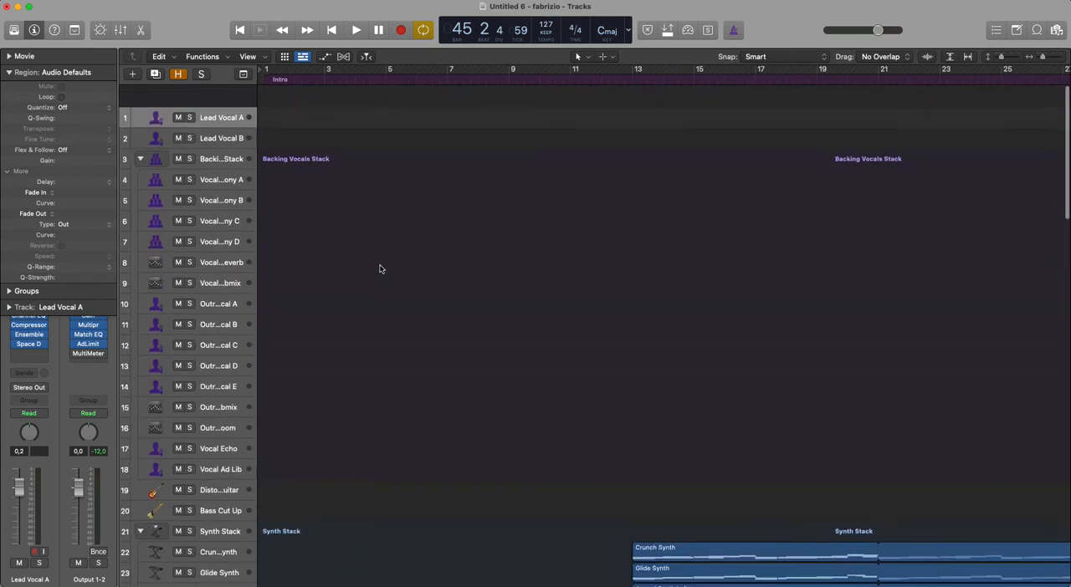
left_click(819, 368, "ctrl+alt")
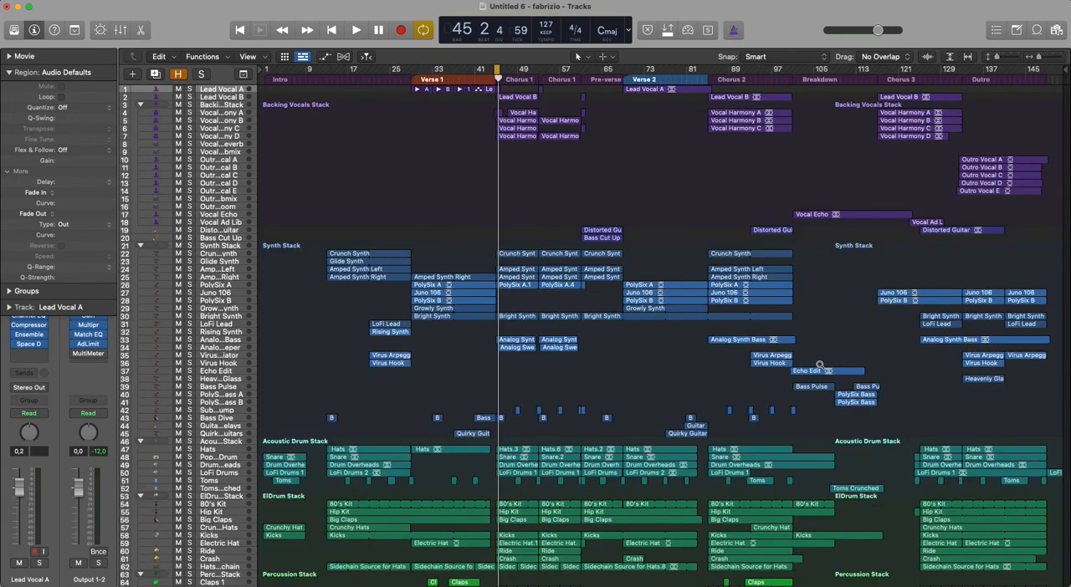
left_click_drag(956, 256, 1067, 396)
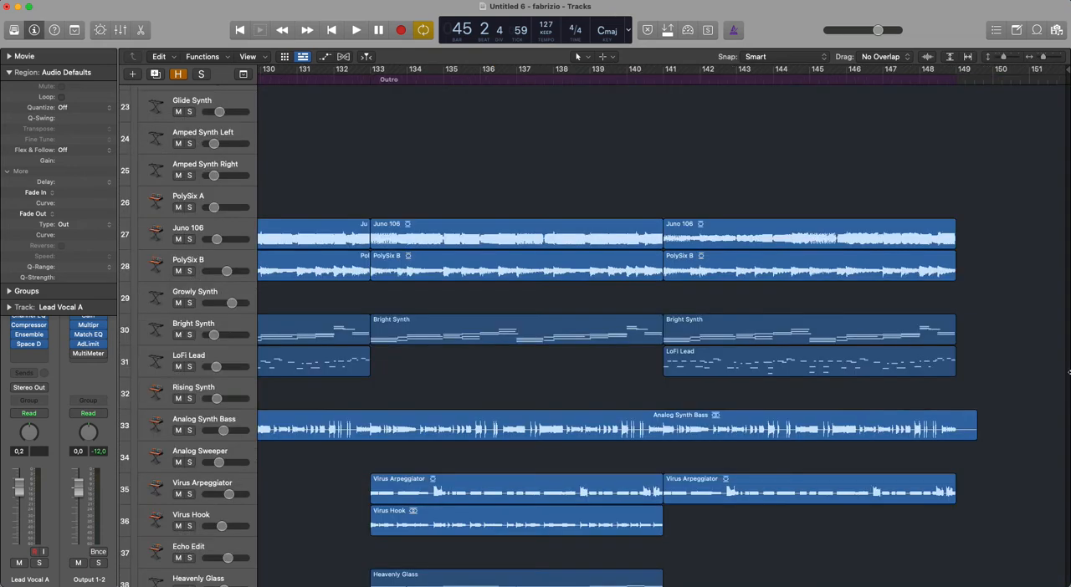
left_click(711, 229)
left_click_drag(976, 249, 811, 251)
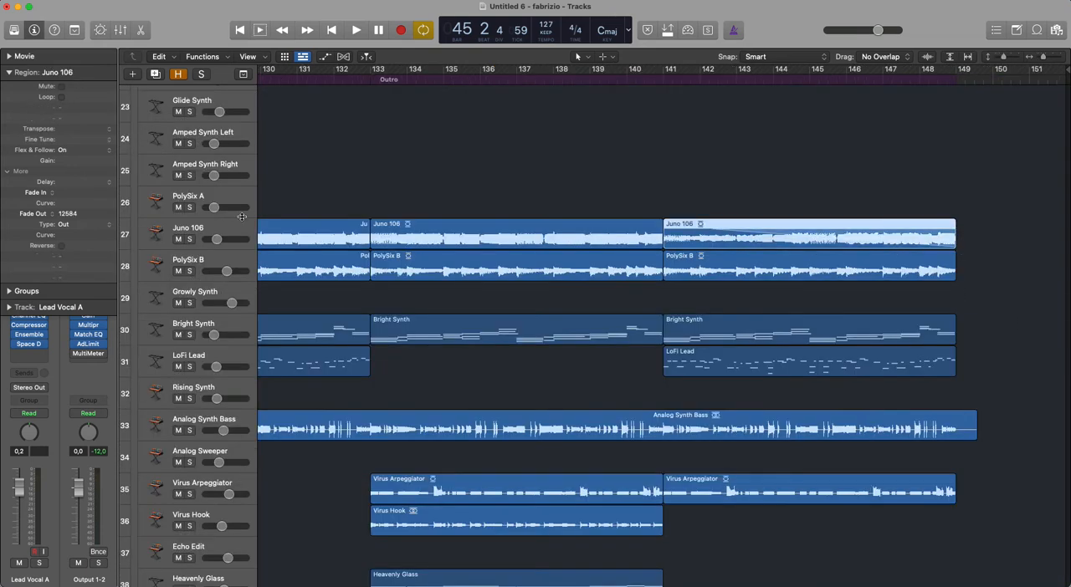
- Play back the faded Juno 106 region in solo from bar 141 and raise the track's volume
left_click(189, 240)
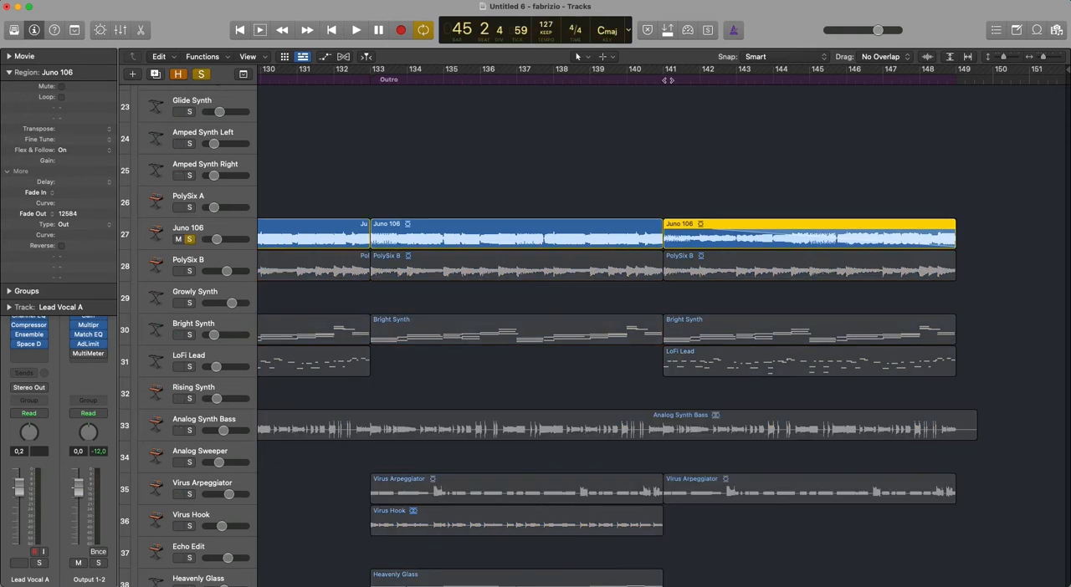
left_click(674, 77)
key("space")
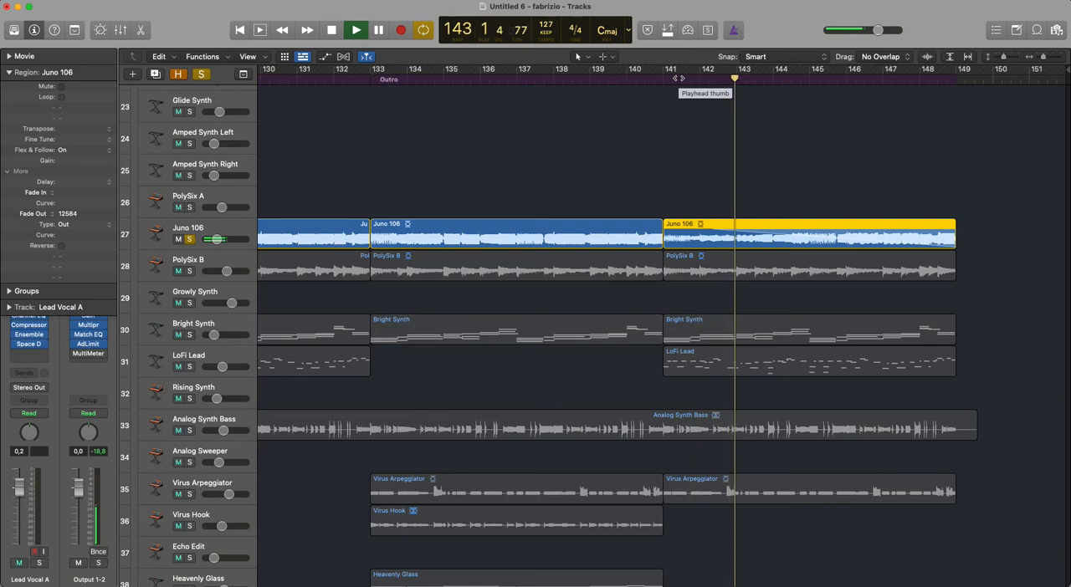
left_click_drag(215, 243, 227, 243)
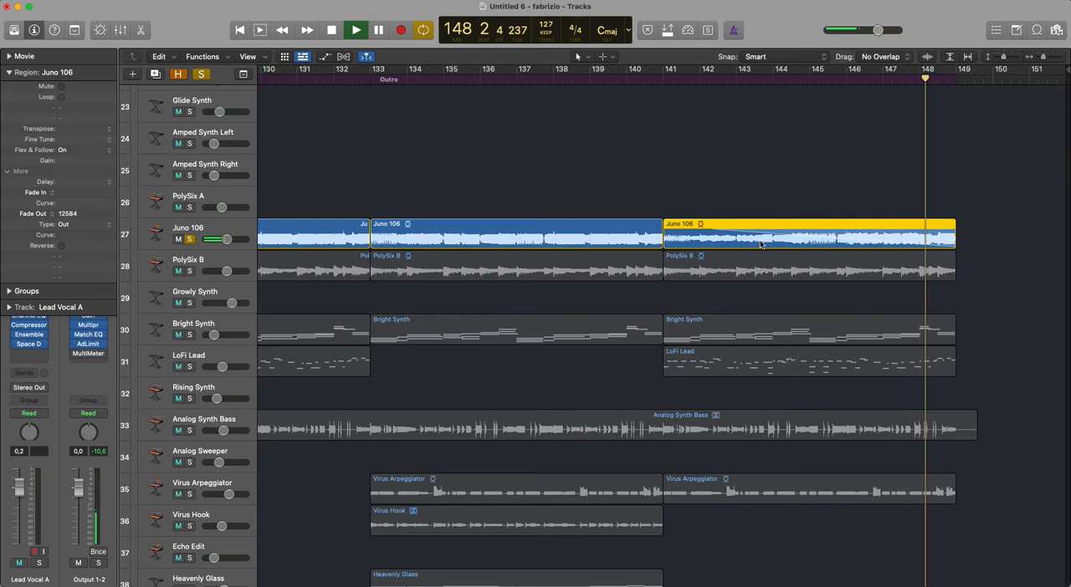
- Fit the whole arrangement in view and turn off solo on the Juno 106 track
key("super+a")
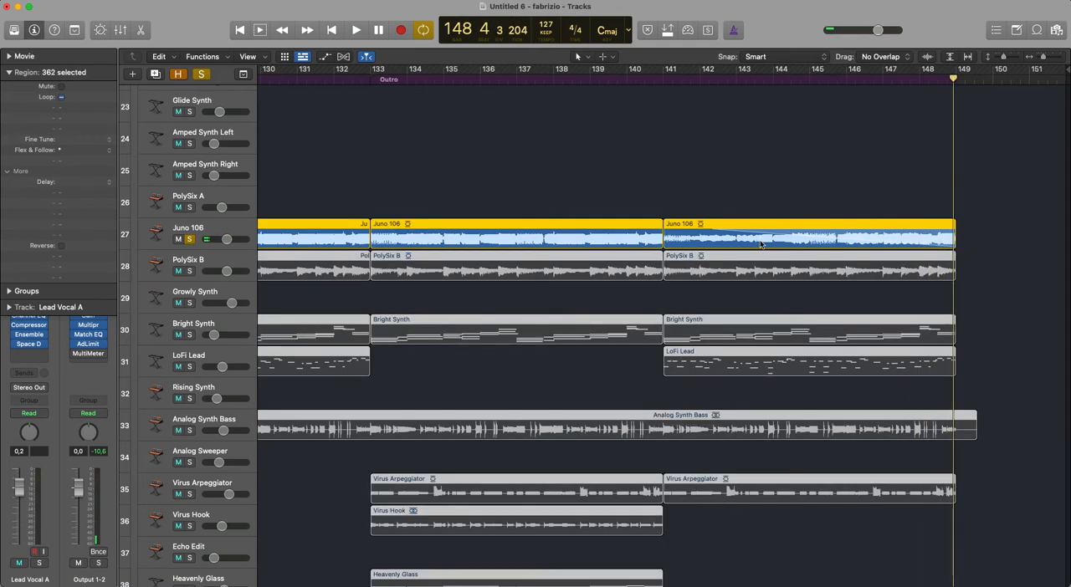
key("z")
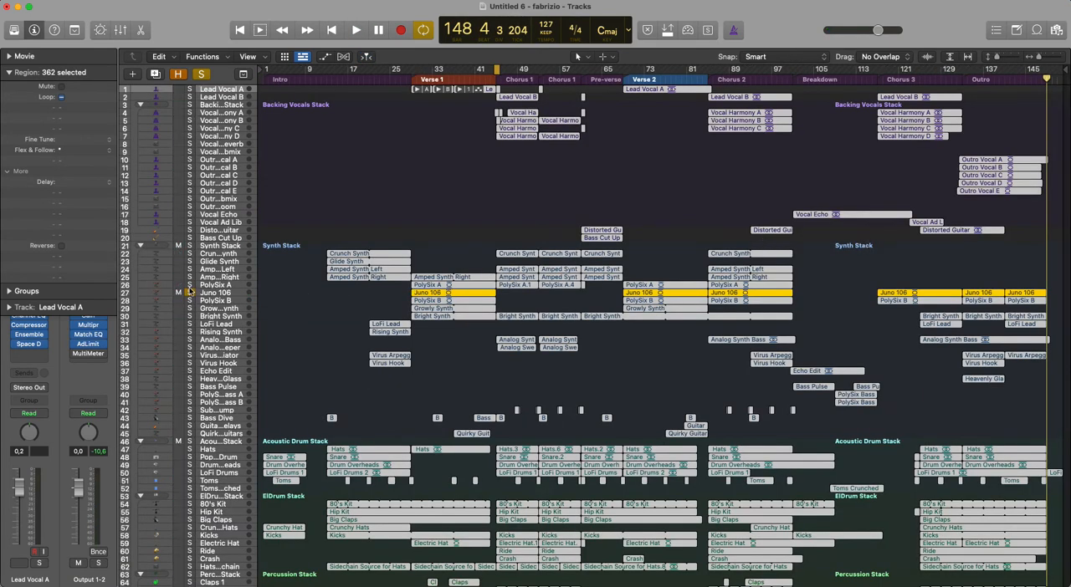
left_click(189, 292)
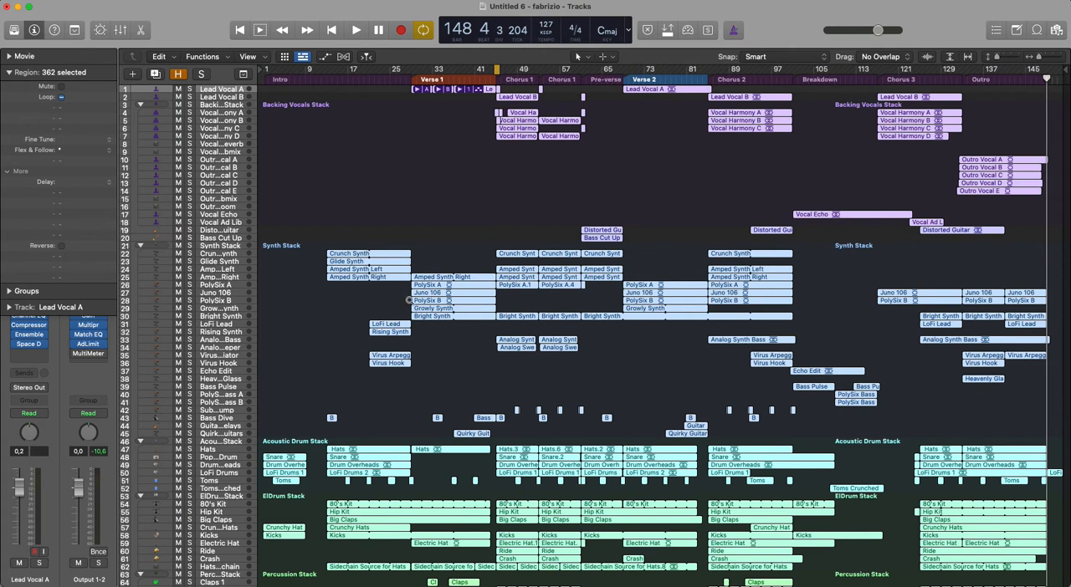
- Create a fade-in of about 7134 on the Rising Synth region before Verse 1
left_click_drag(440, 231, 284, 341)
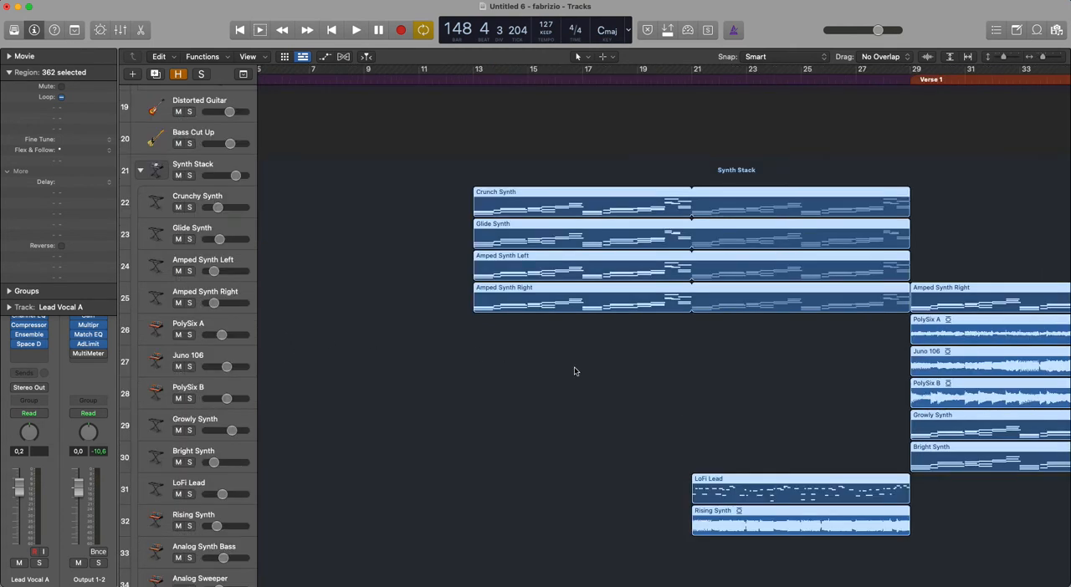
left_click(739, 569)
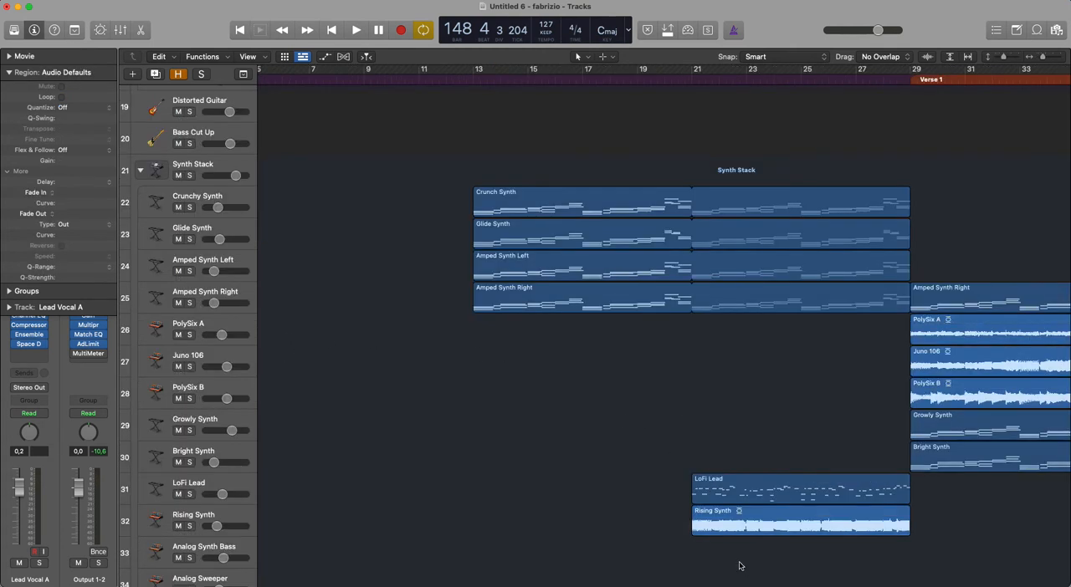
left_click_drag(795, 513, 676, 533)
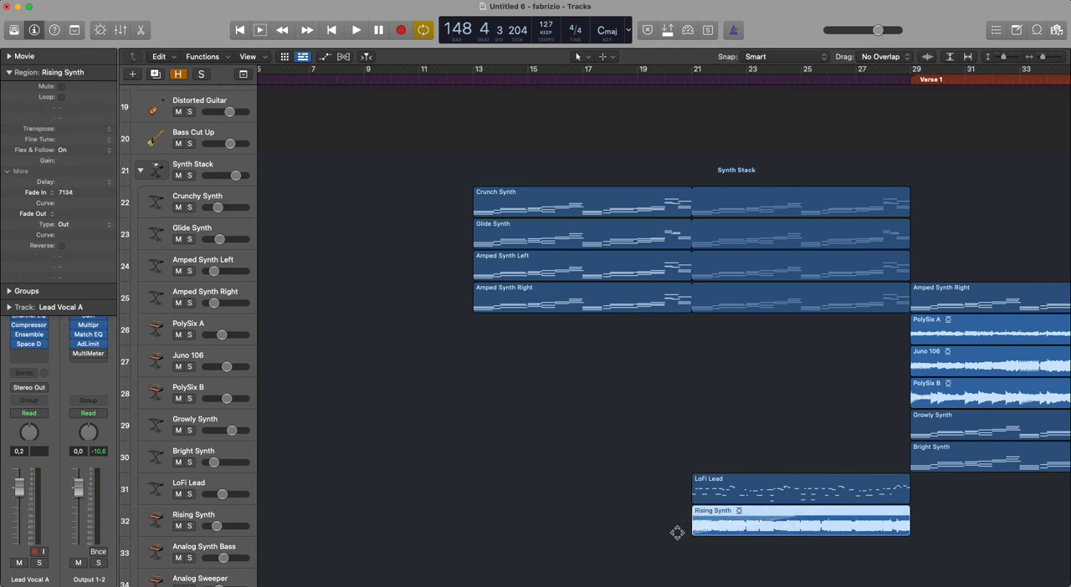
- Listen to the Rising Synth fade-in with the track soloed, and unsolo the track when finished
left_click(189, 526)
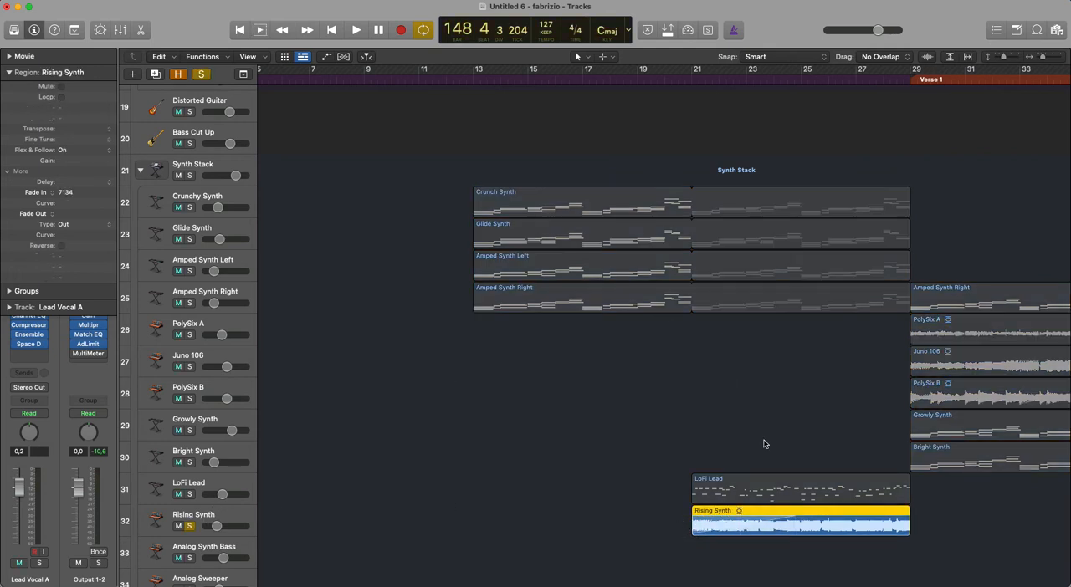
key("space")
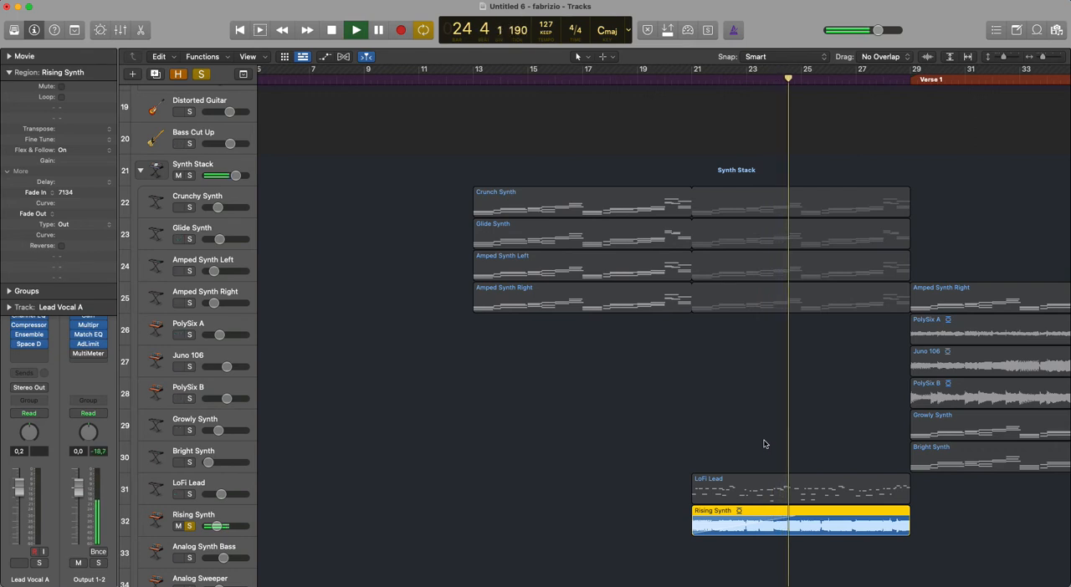
key("space")
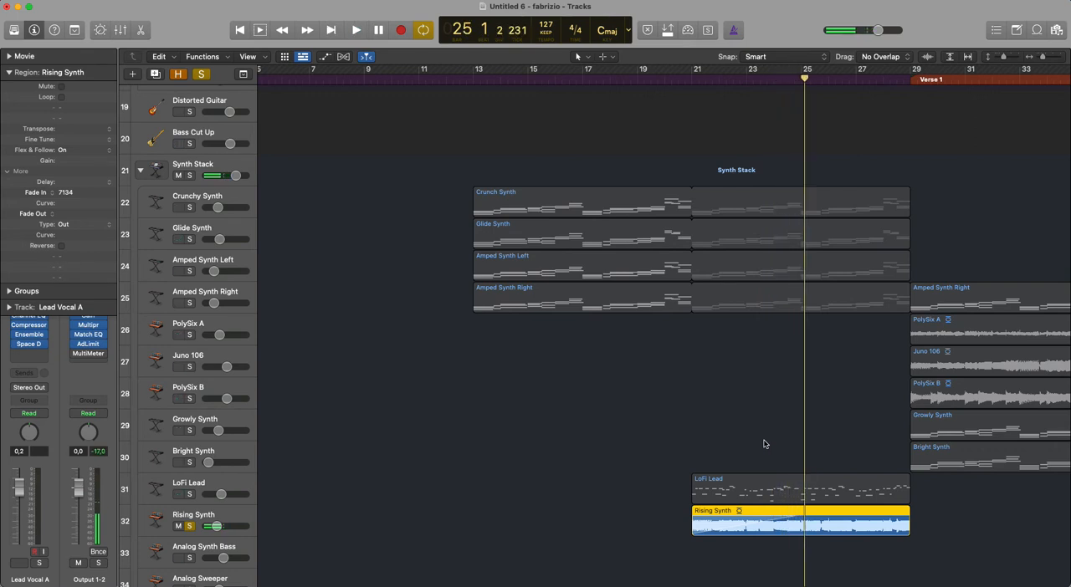
left_click(188, 526)
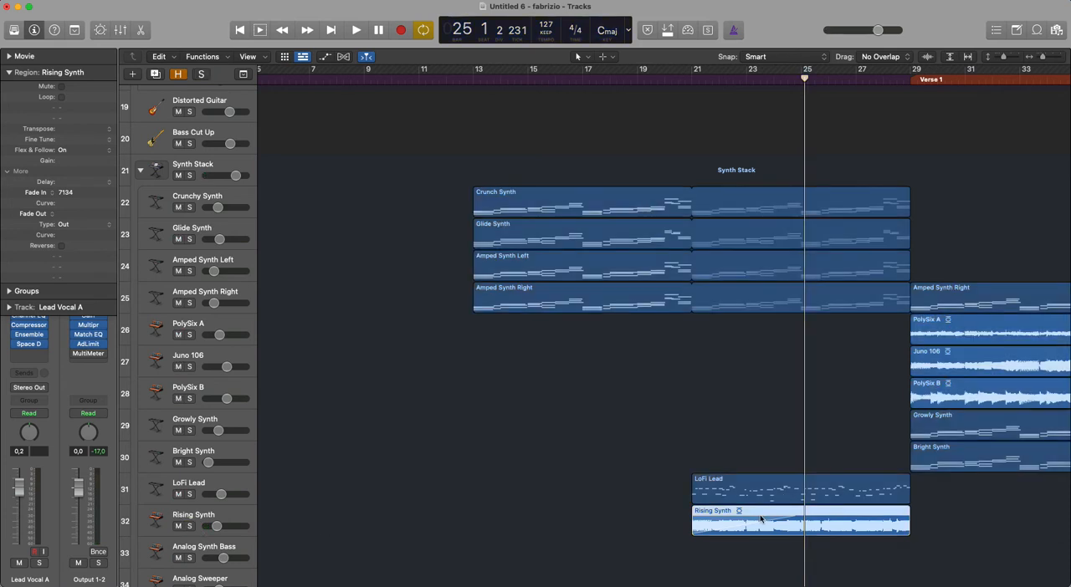
- Add a fade-in of about 3577 to the Verse 1 PolySix B region and about 2687 to the Juno 106 region
left_click(717, 520)
left_click(1010, 383)
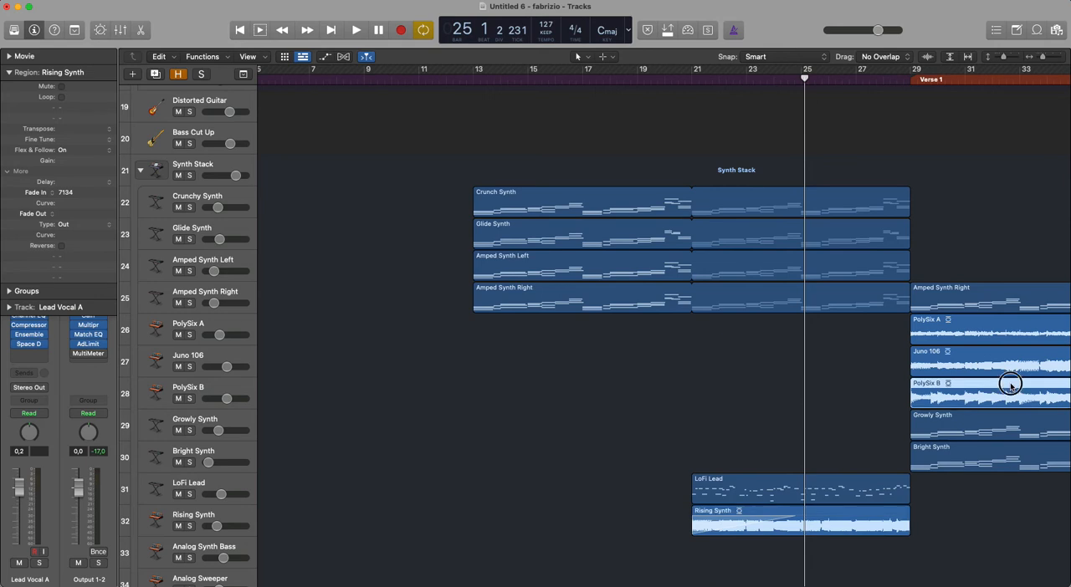
left_click(730, 516)
left_click(924, 395)
key("ctrl")
key("ctrl")
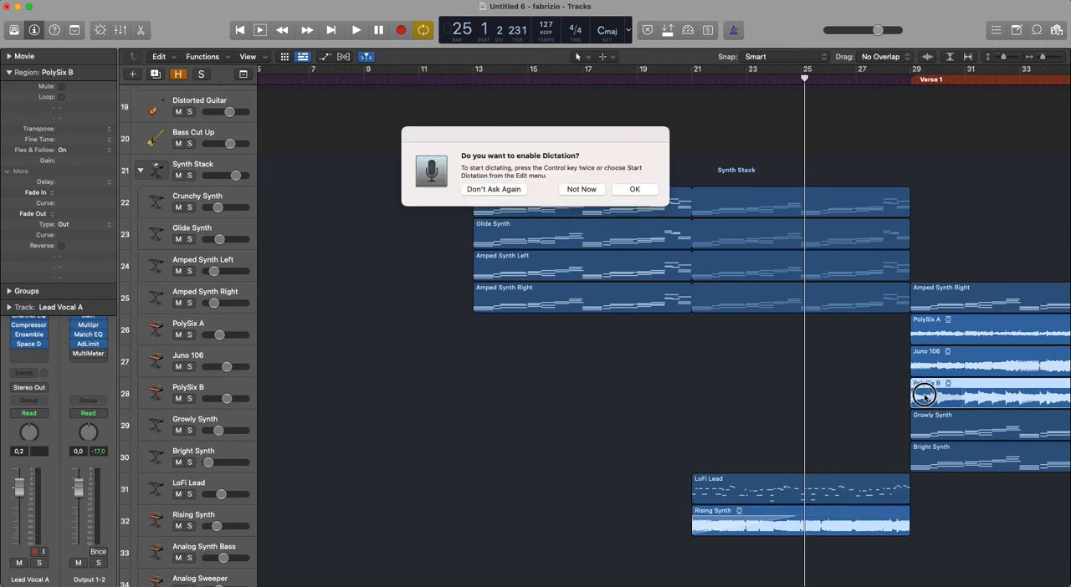
left_click(592, 193)
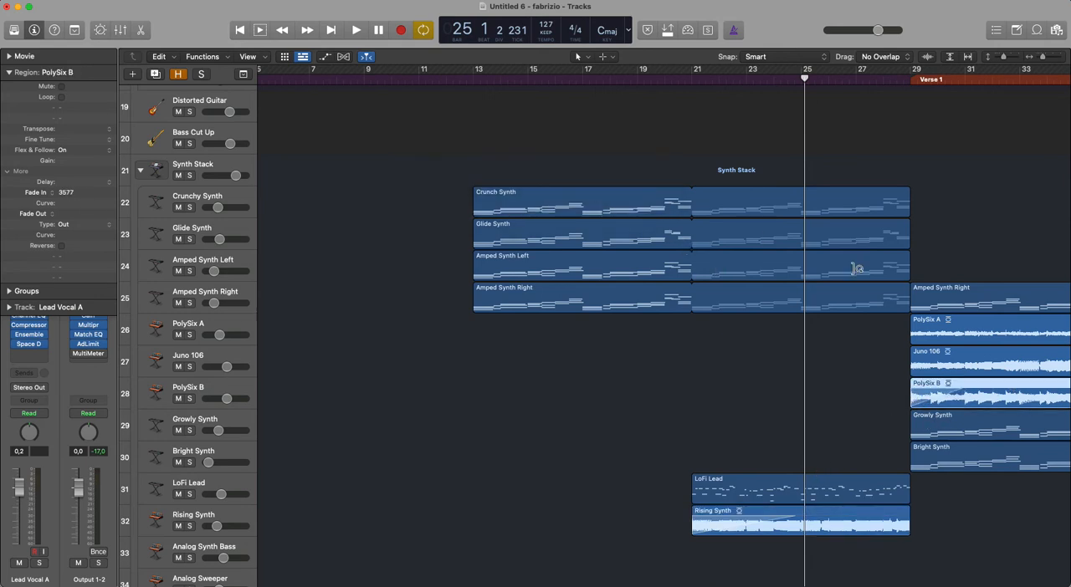
left_click(927, 355)
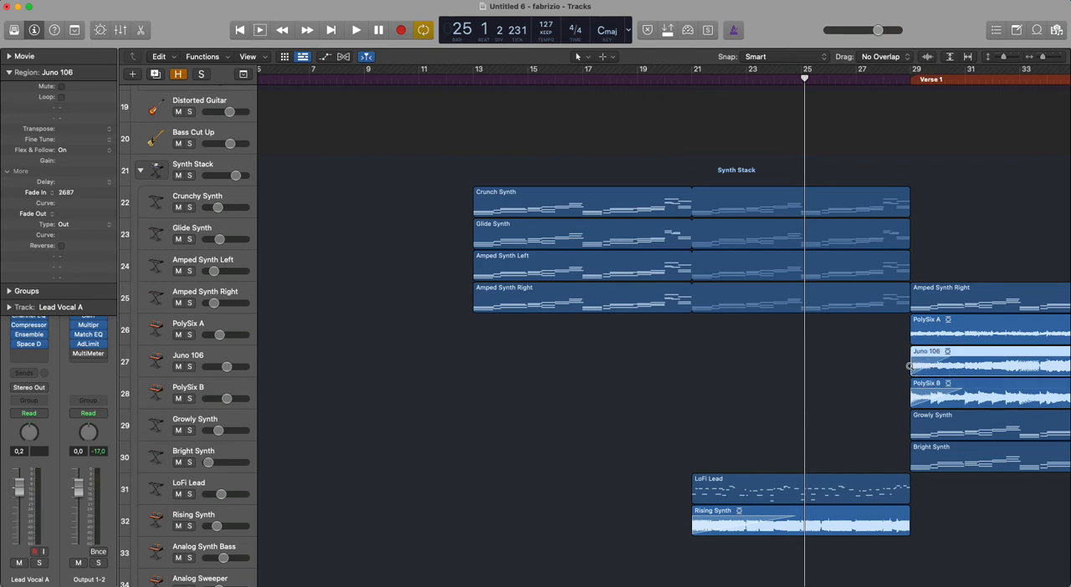
- Look up the key commands for "fade" and examine the shortcuts of Apply Default Crossfade and Apply Last Edited Fade Again
key("alt+k")
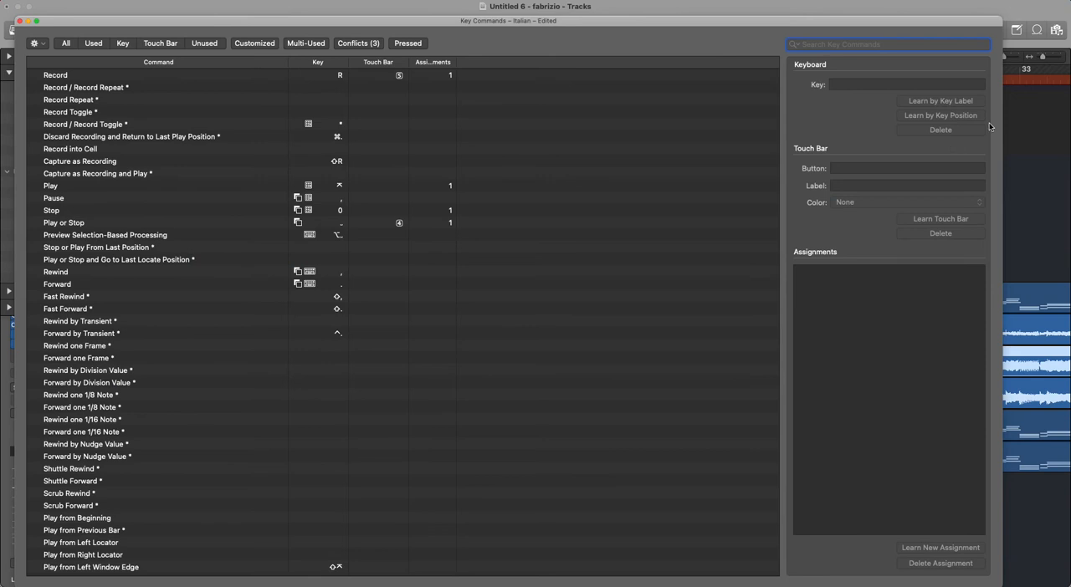
type("fade")
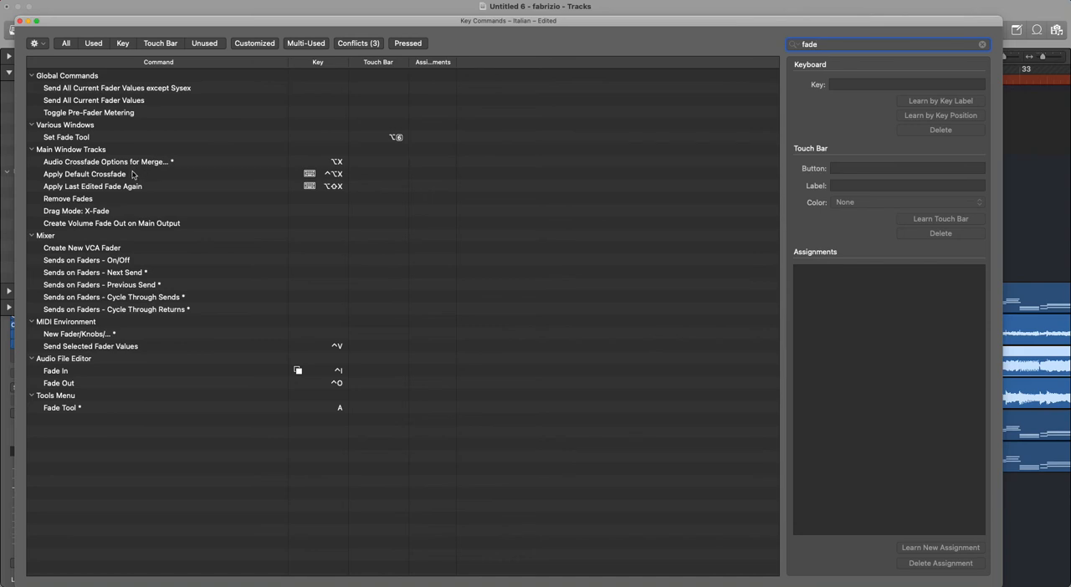
left_click(131, 174)
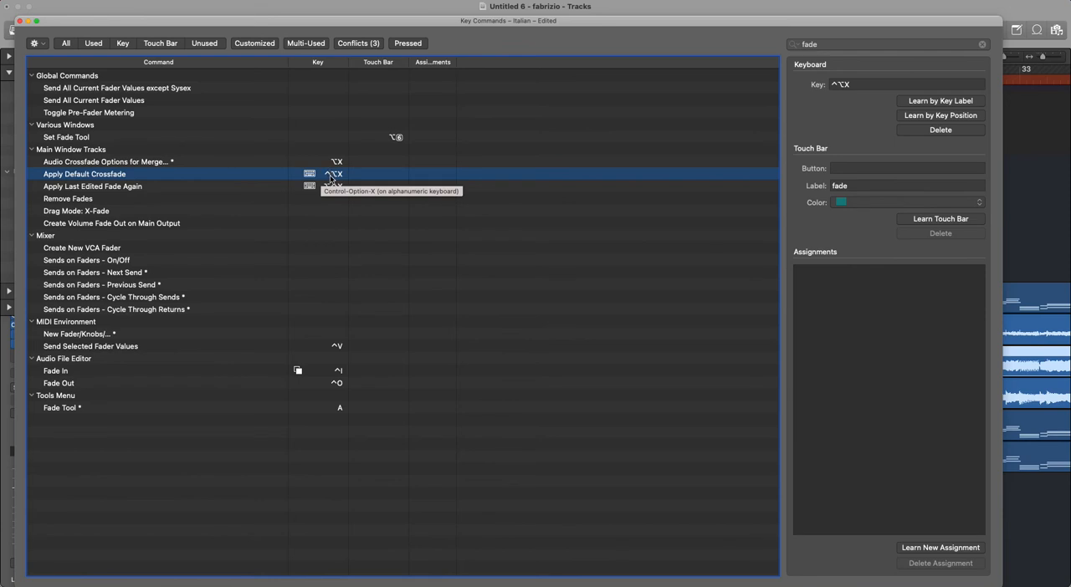
left_click(185, 187)
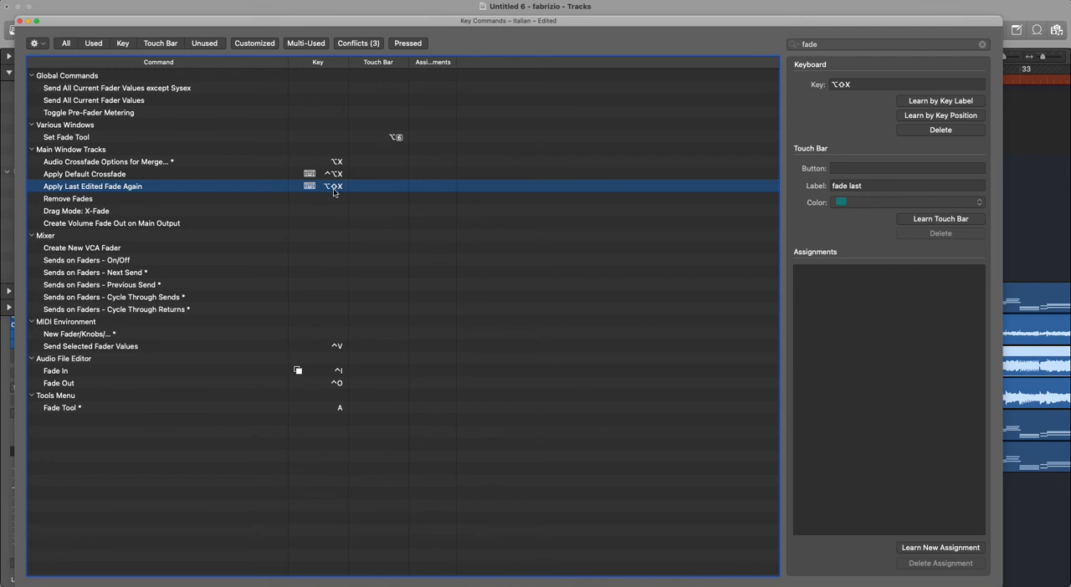
- Close the key commands window and create a curved fade-in of about 1647, curve about 27, on the Virus Arpeggiator region
left_click(19, 20)
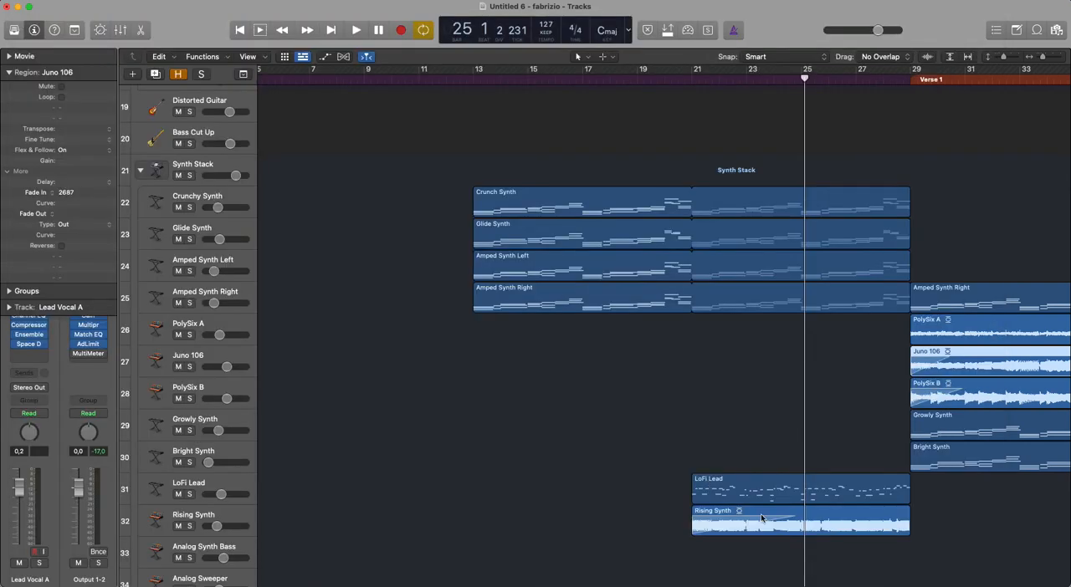
left_click_drag(816, 425, 637, 585)
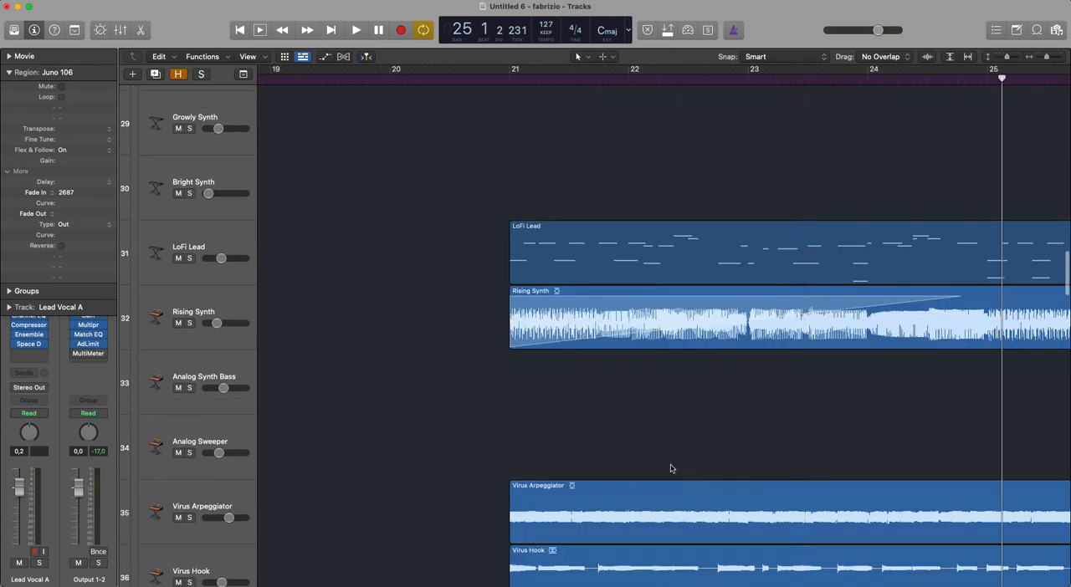
scroll(667, 493, "down", 5)
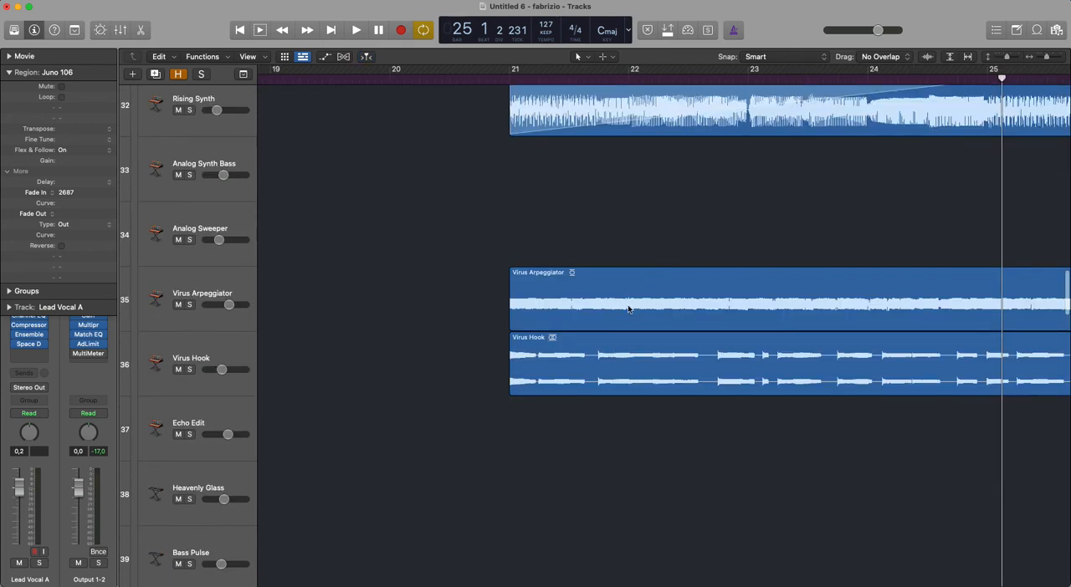
left_click_drag(613, 301, 584, 314)
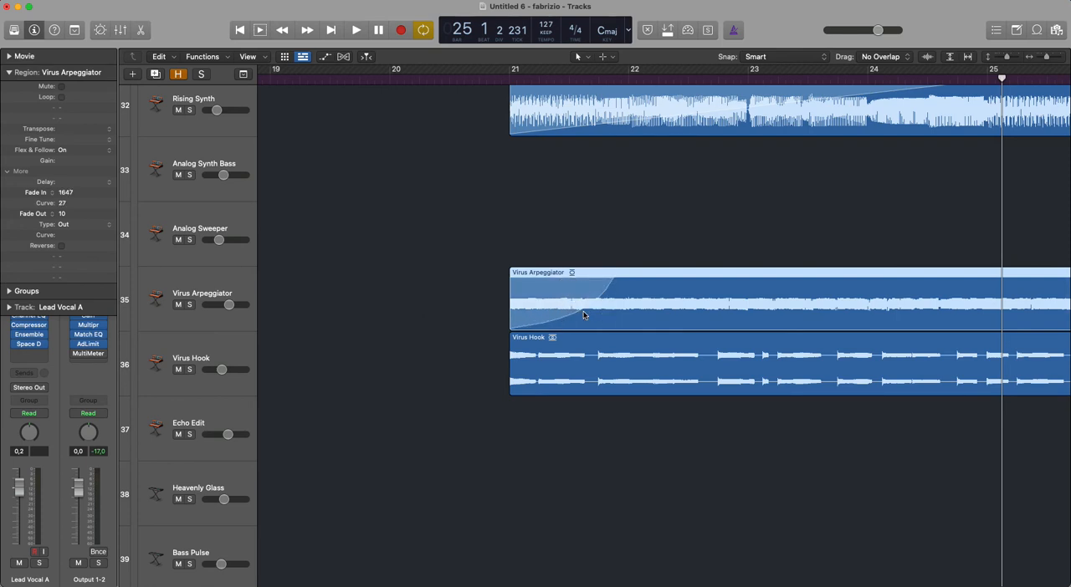
- Apply the last edited fade again to the Virus Hook region and the Rising Synth region
left_click(581, 372)
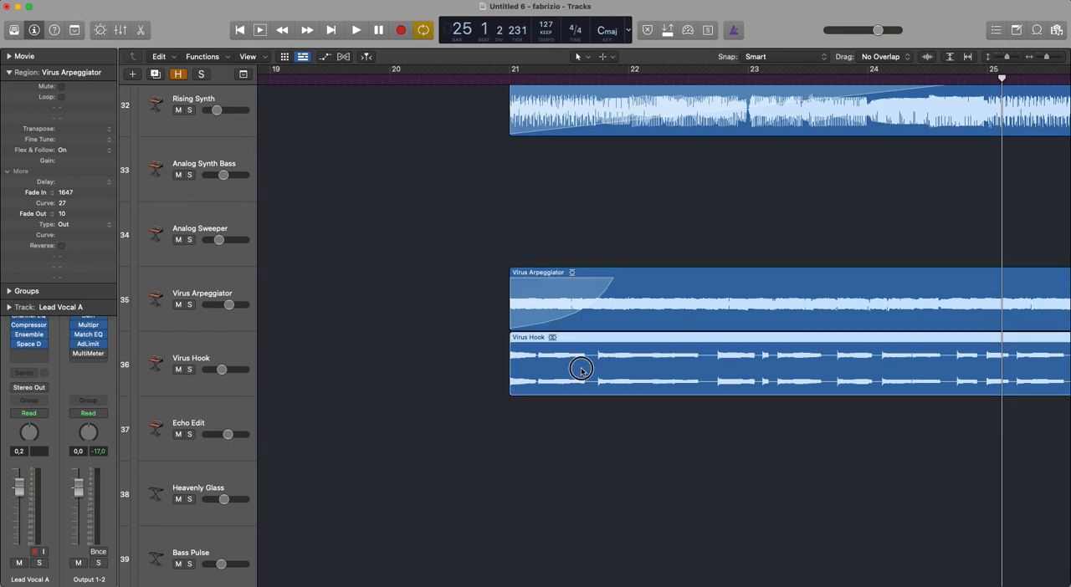
key("ctrl+shift+f")
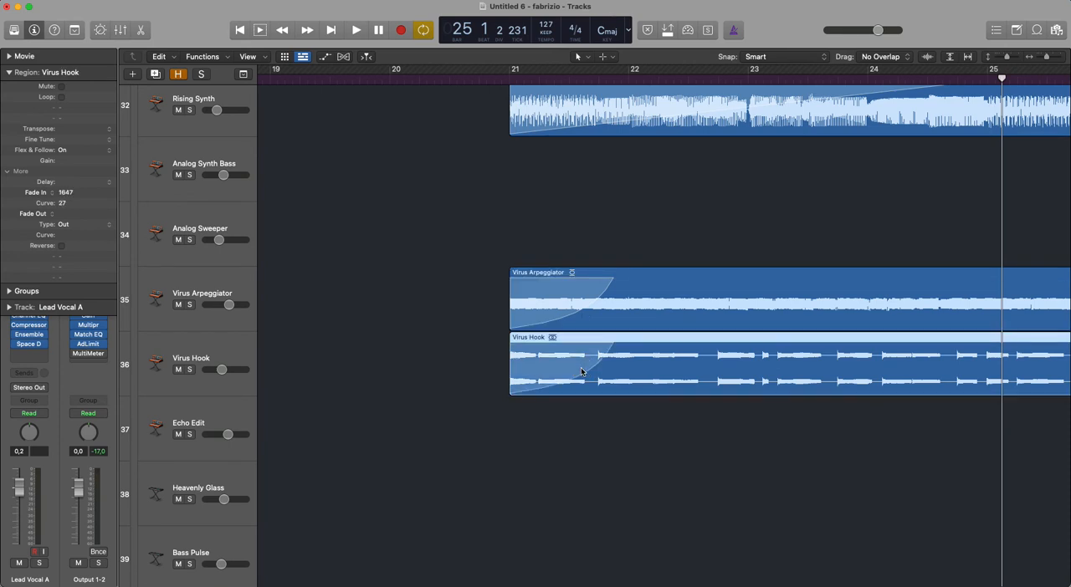
left_click(594, 109)
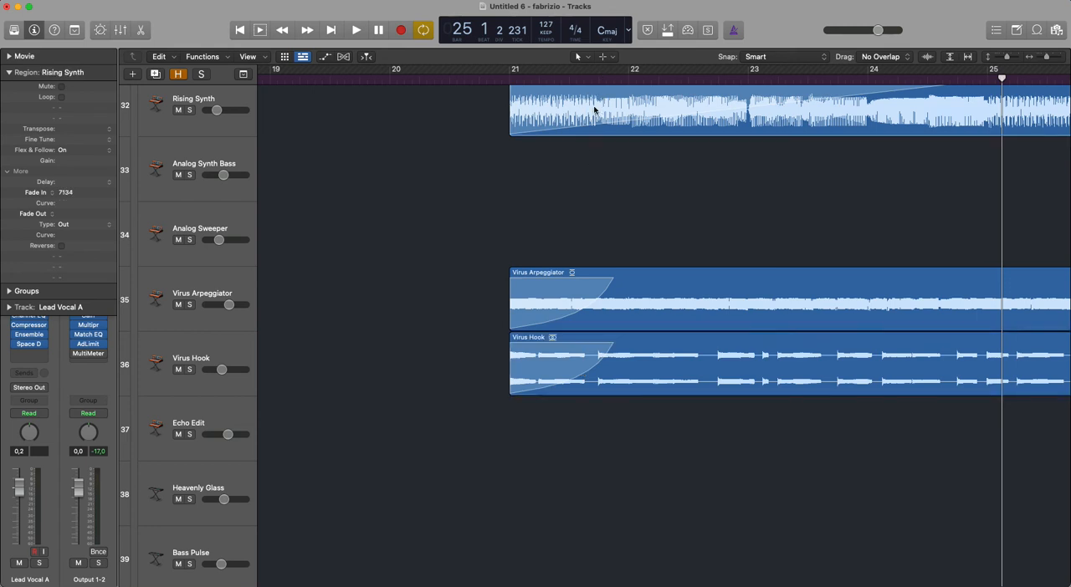
key("ctrl+shift+f")
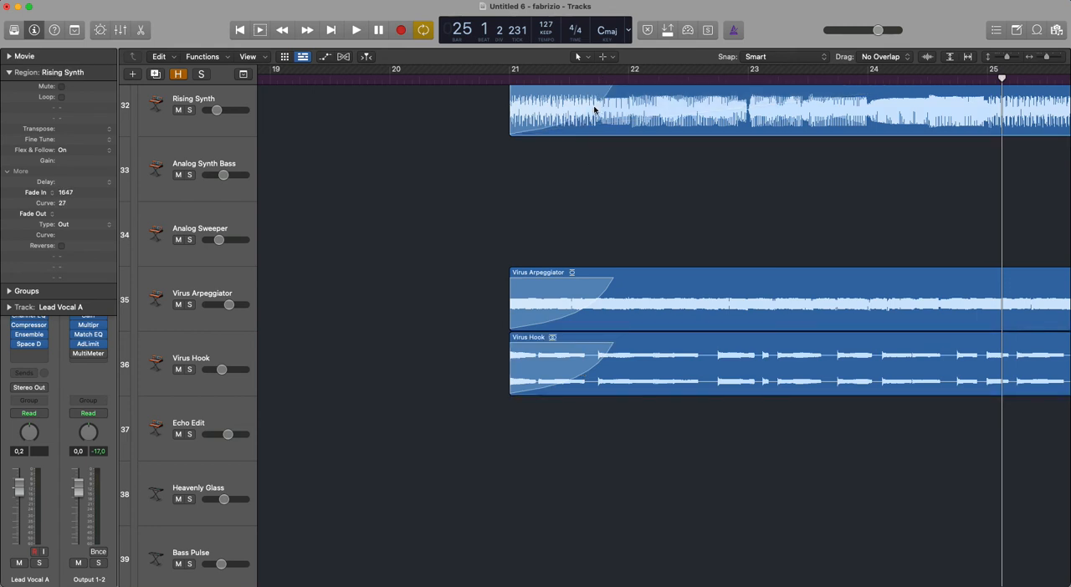
- Split the Virus Arpeggiator region at three points between bars 22 and 25
scroll(665, 275, "up", 2)
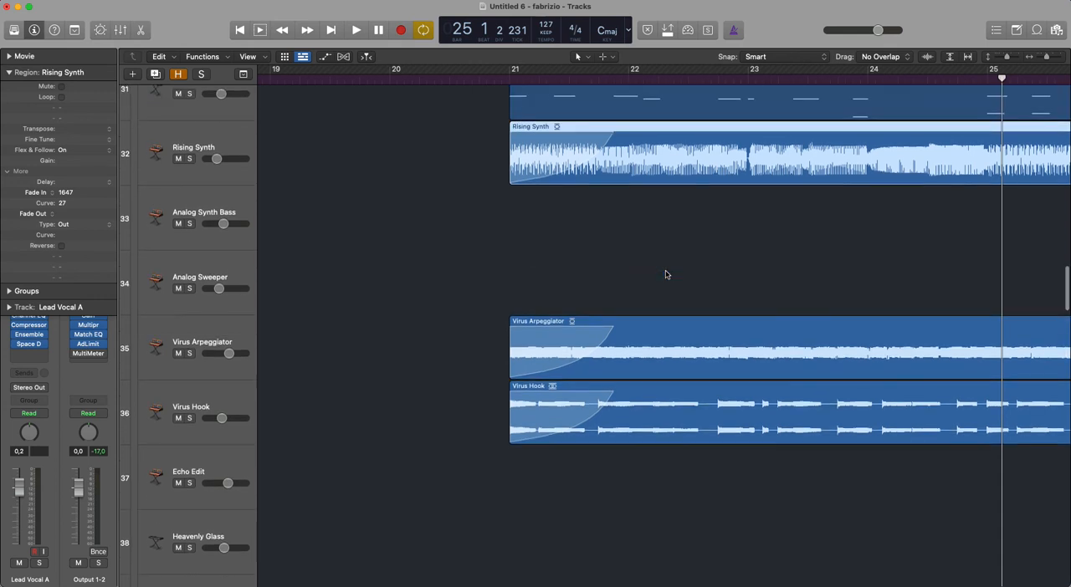
left_click(706, 343)
left_click(797, 341)
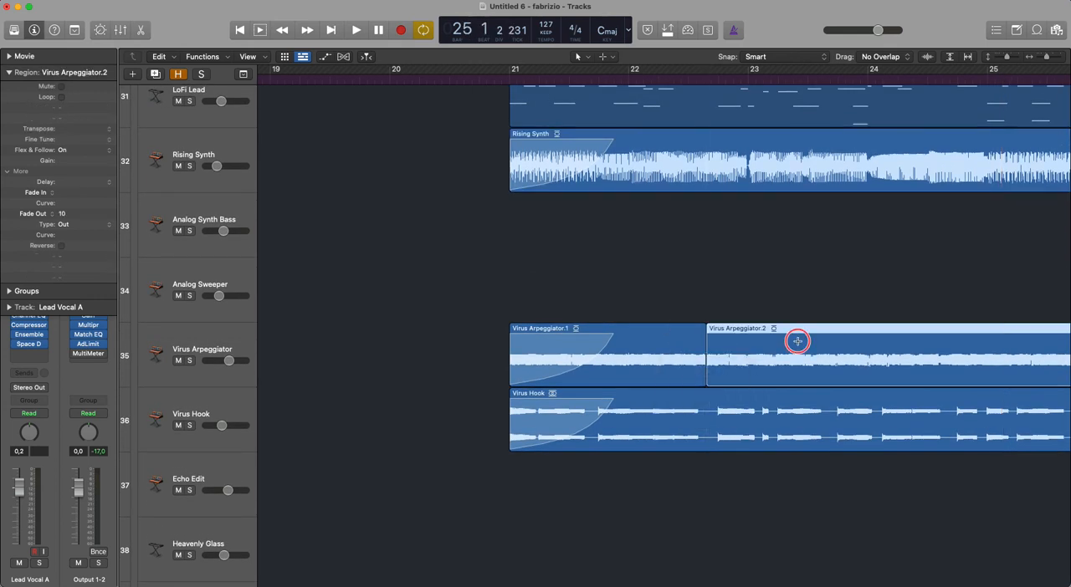
left_click(927, 344)
- Search the Apple Loops for "kick" and preview the Angelic Kick Impact loop
key("super+a")
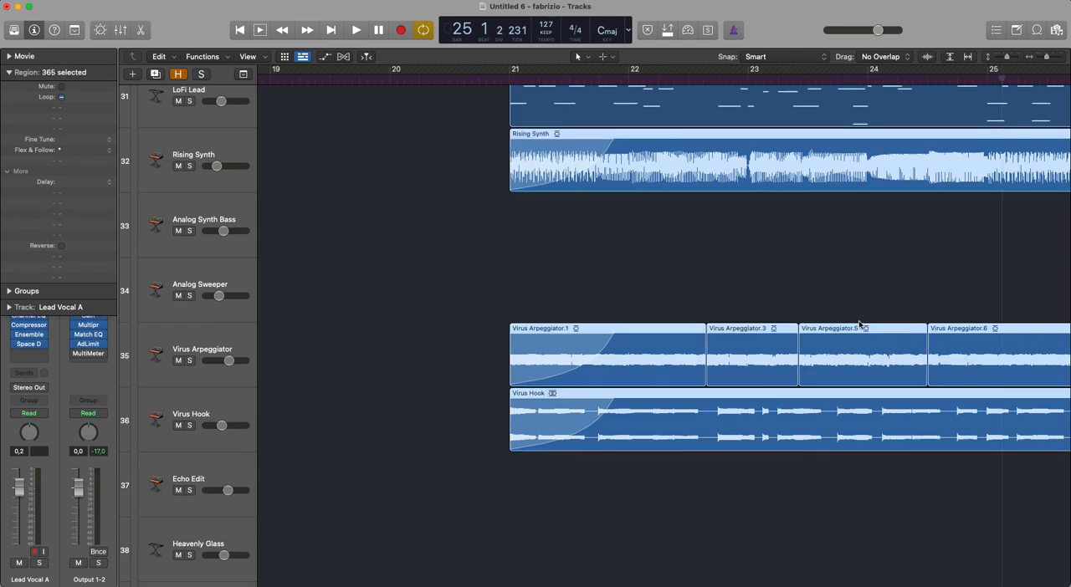
key("z")
left_click(1034, 37)
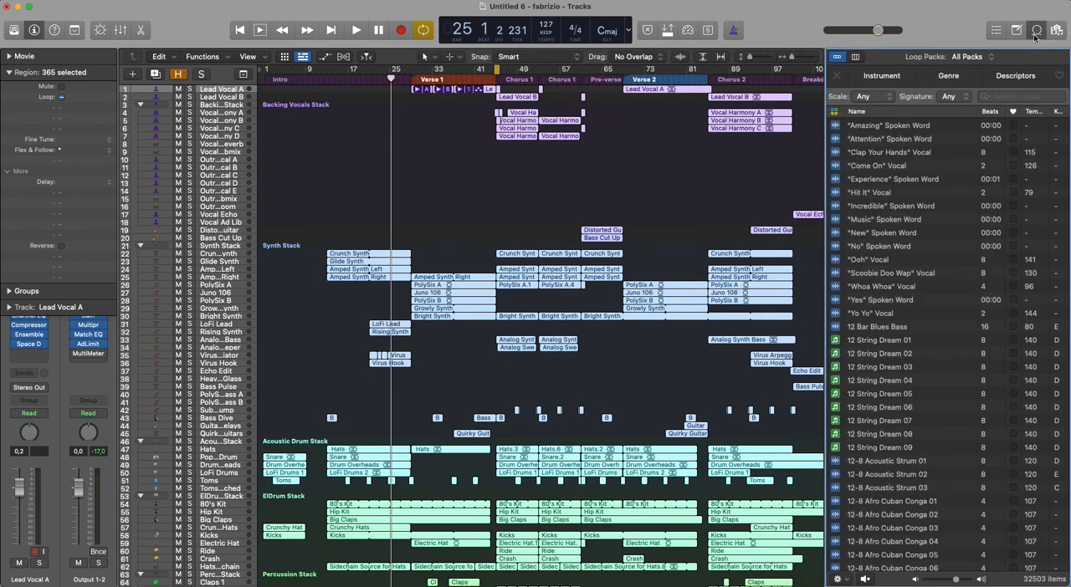
left_click(998, 94)
type("kicks")
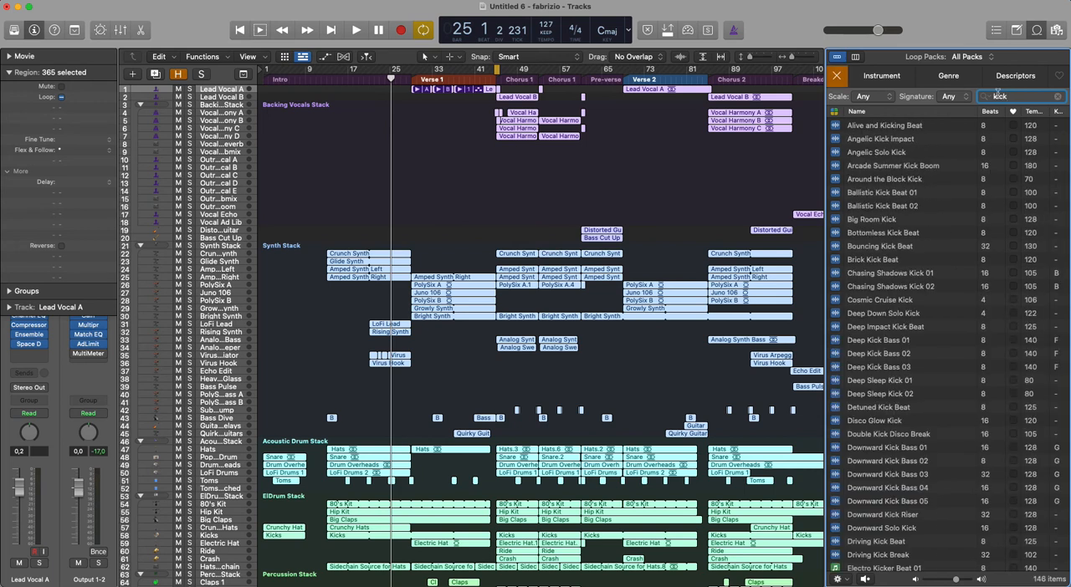
left_click(884, 140)
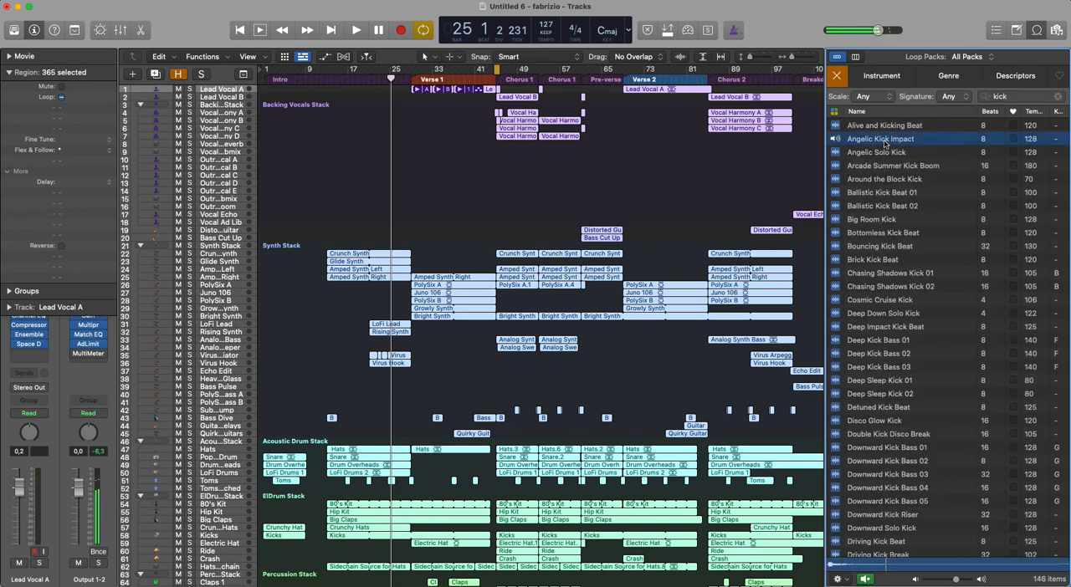
- Add the Angelic Kick Impact loop at bar 1 on a new track below the existing tracks
scroll(517, 360, "down", 5)
scroll(517, 360, "down", 4)
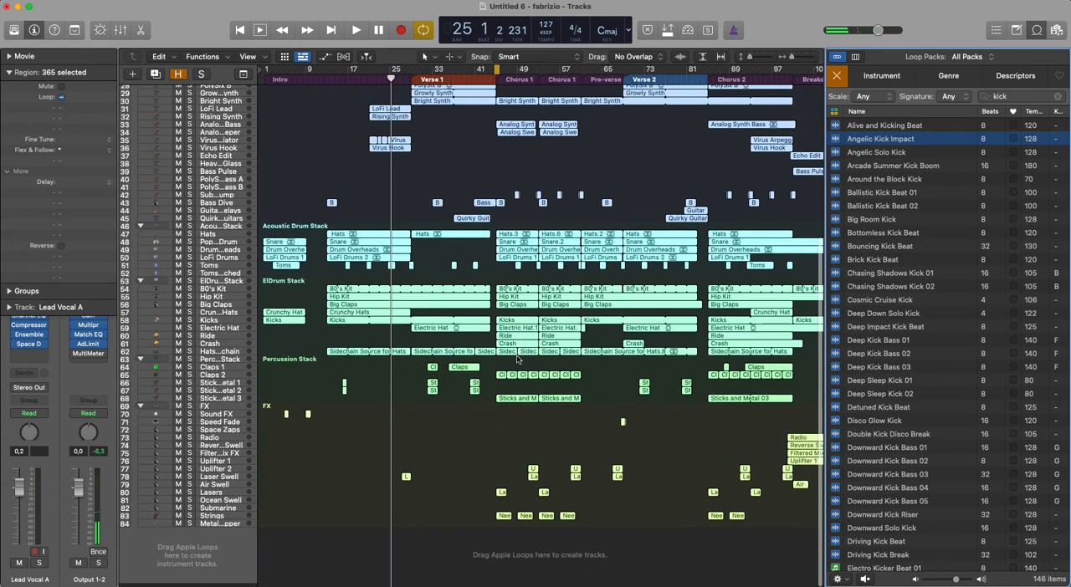
left_click_drag(583, 381, 267, 544)
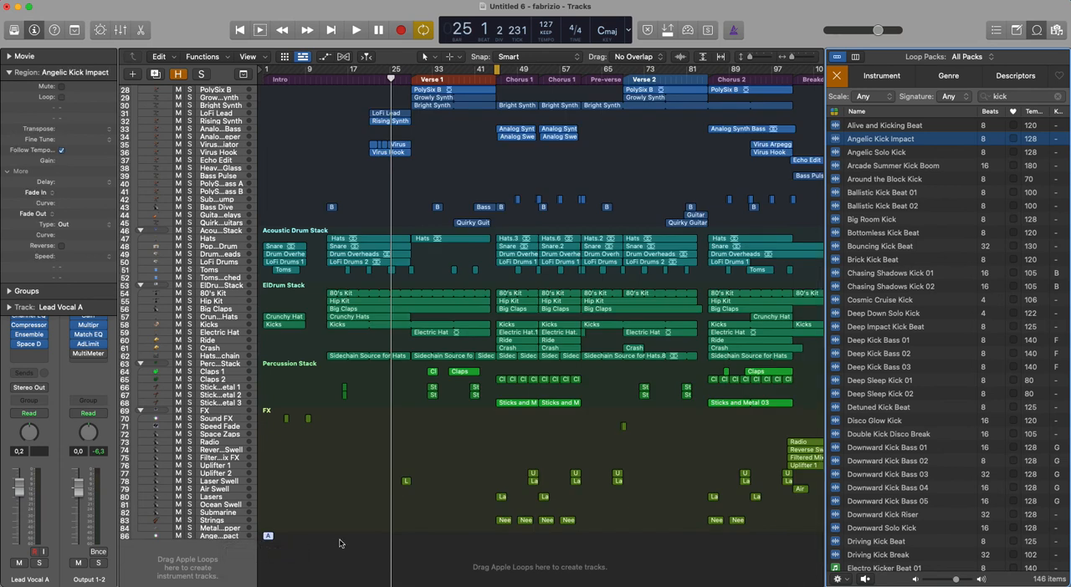
- Repeat the Angelic Kick Impact region with 30 copies and Bar adjustment, and close the Loop Browser
key("super+r")
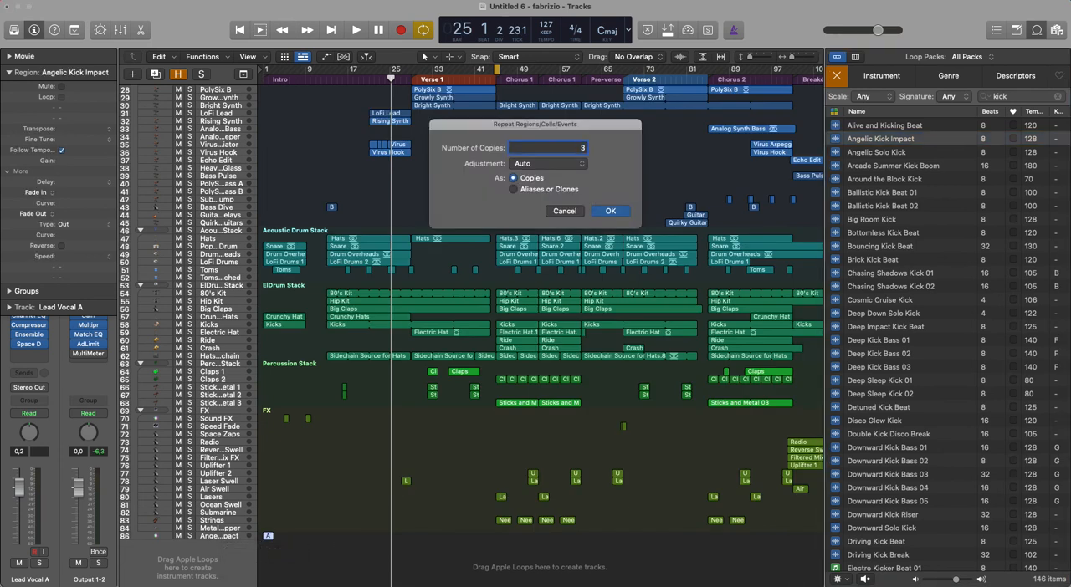
left_click(578, 165)
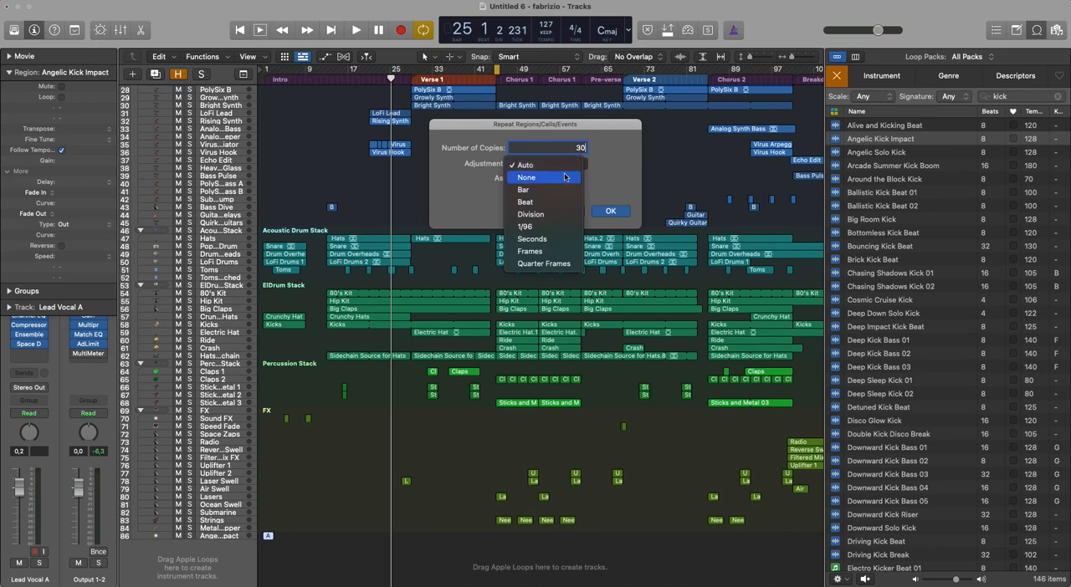
left_click(548, 192)
left_click(624, 212)
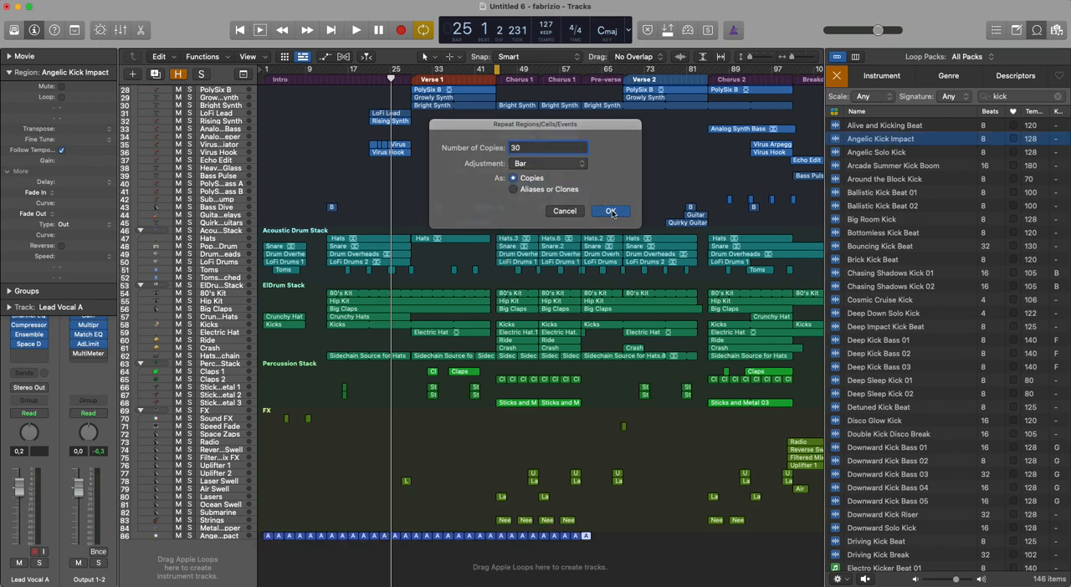
left_click(1037, 30)
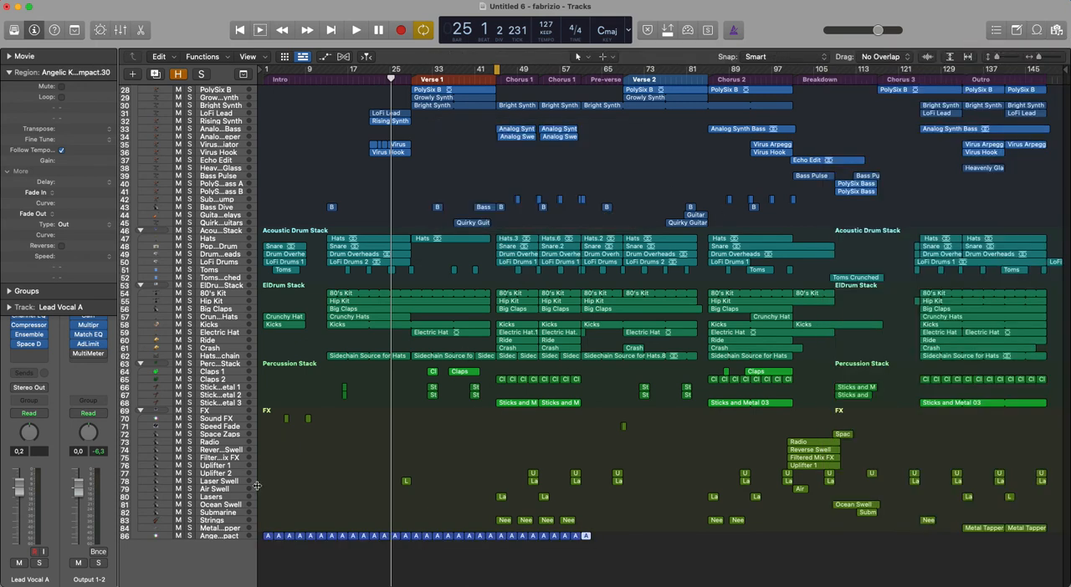
- Turn off Cycle mode and select all regions on the Angelic Kick Impact track
left_click(211, 538)
key("c")
left_click(211, 538)
key("z")
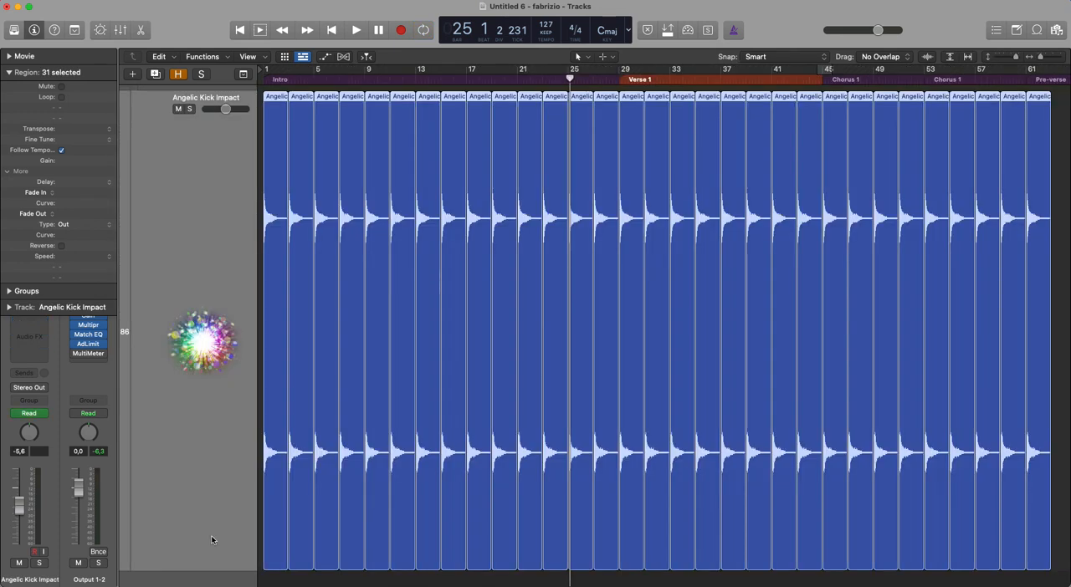
- Select the first 14 Angelic Kick Impact regions, up to bar 29, and set their Fade In to 20
left_click(600, 580)
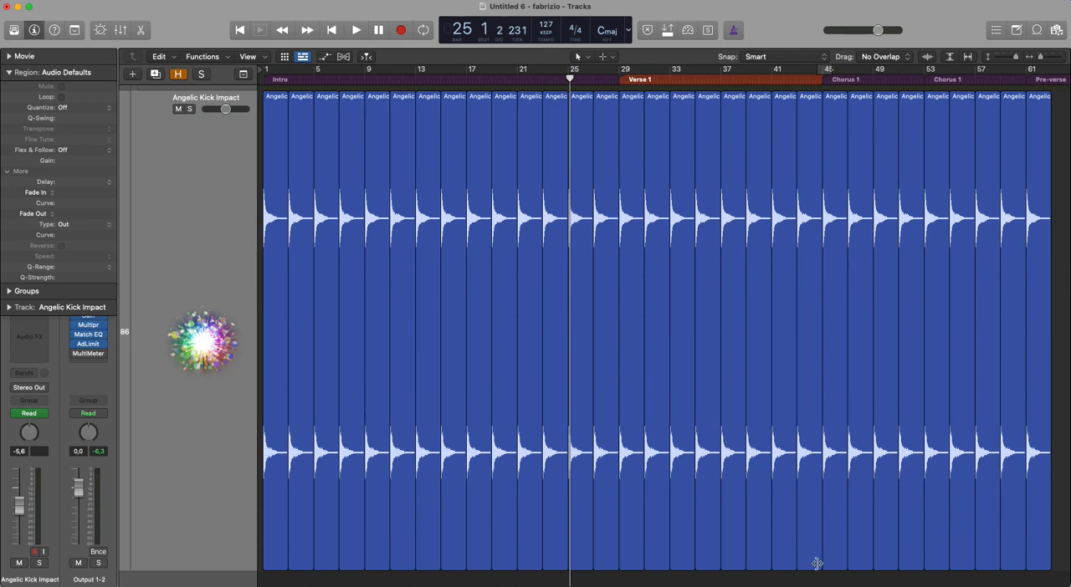
left_click_drag(606, 573, 266, 497)
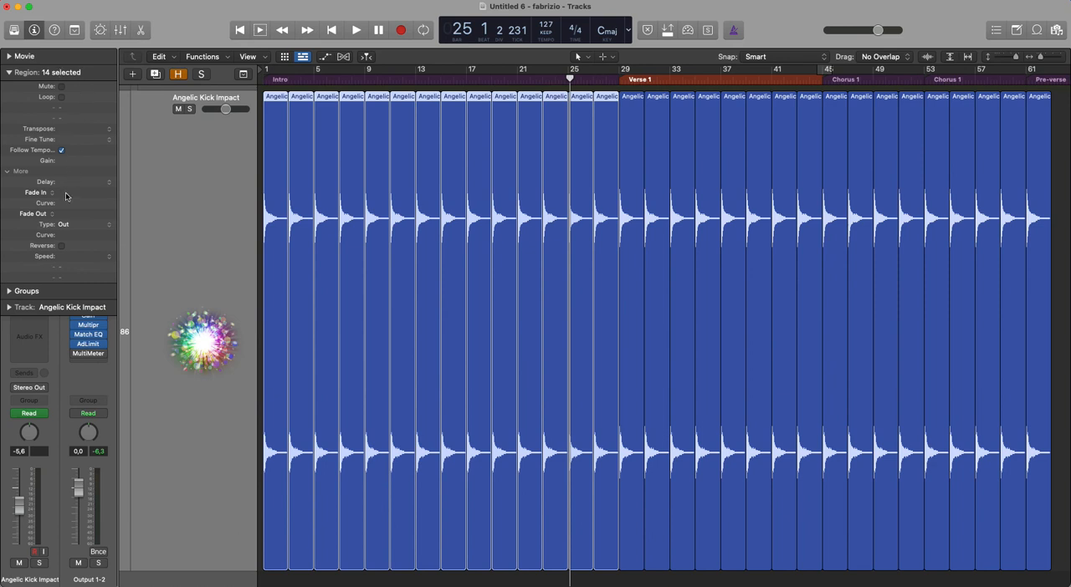
left_click_drag(71, 197, 72, 153)
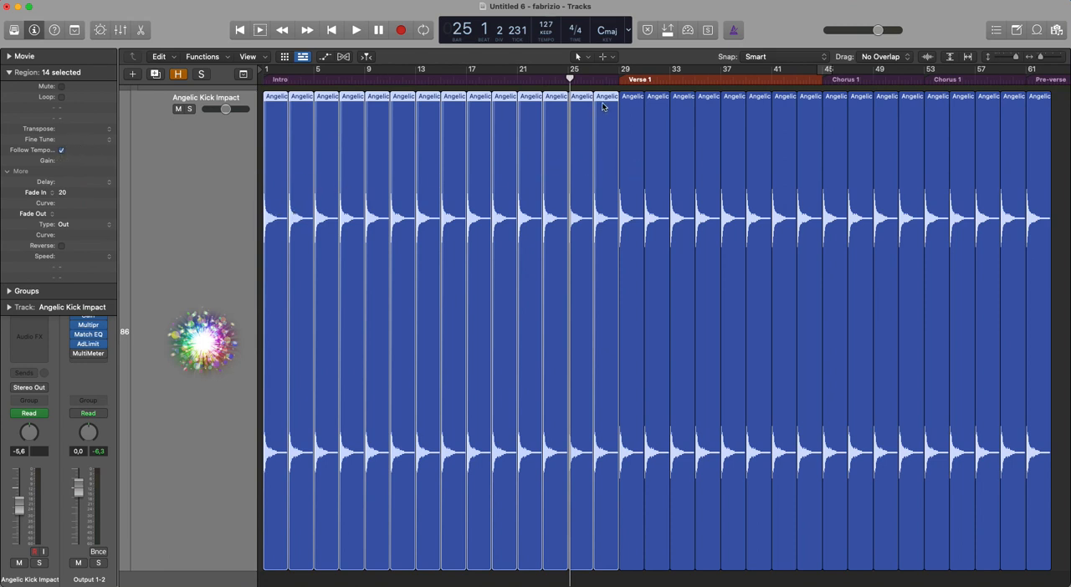
left_click(633, 127)
left_click(673, 129)
left_click(750, 135)
left_click(998, 152)
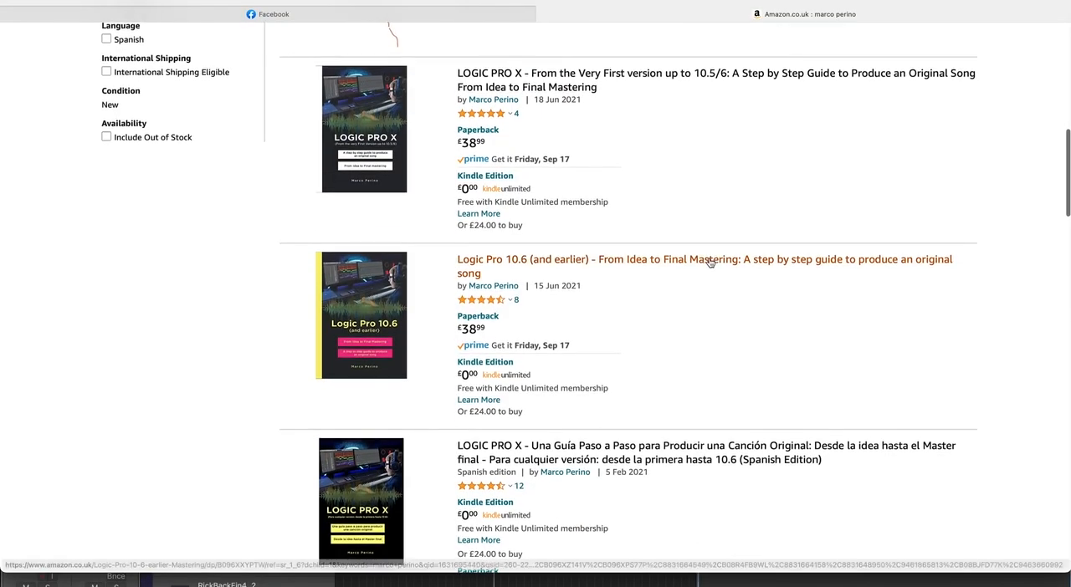
scroll(709, 263, "down", 5)
scroll(710, 262, "down", 2)
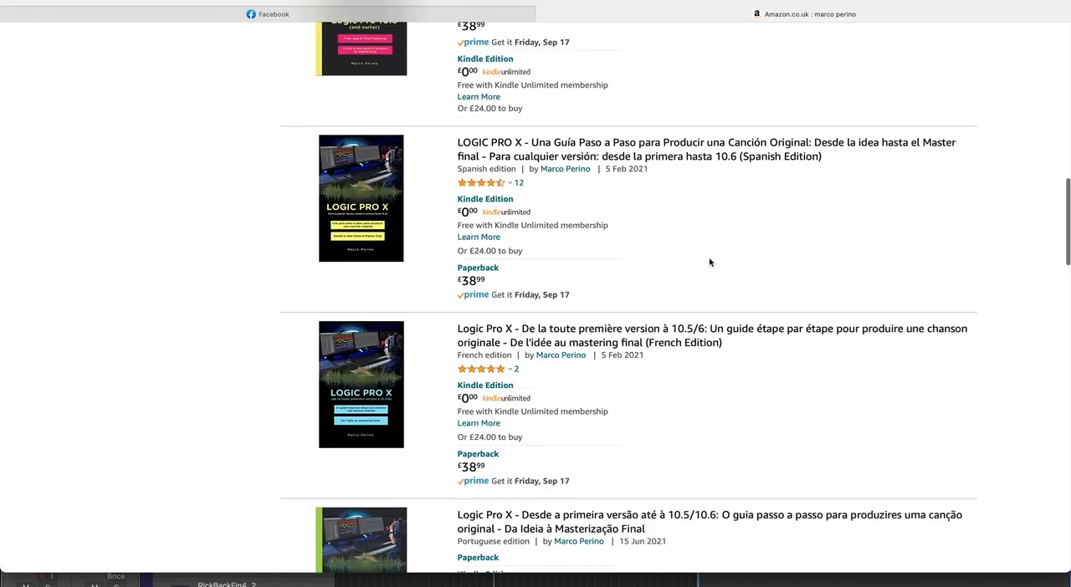
scroll(710, 263, "up", 3)
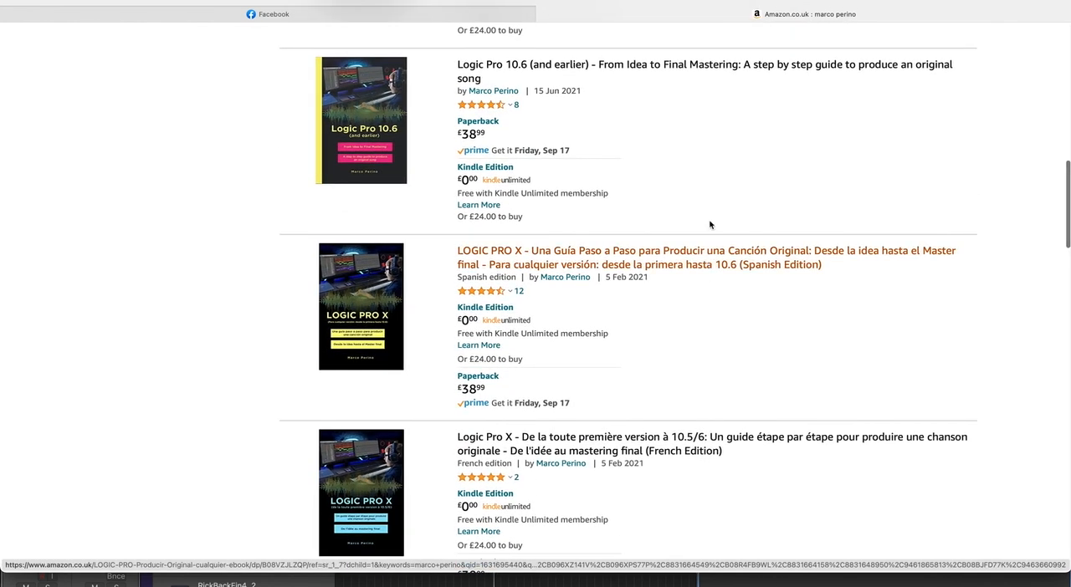